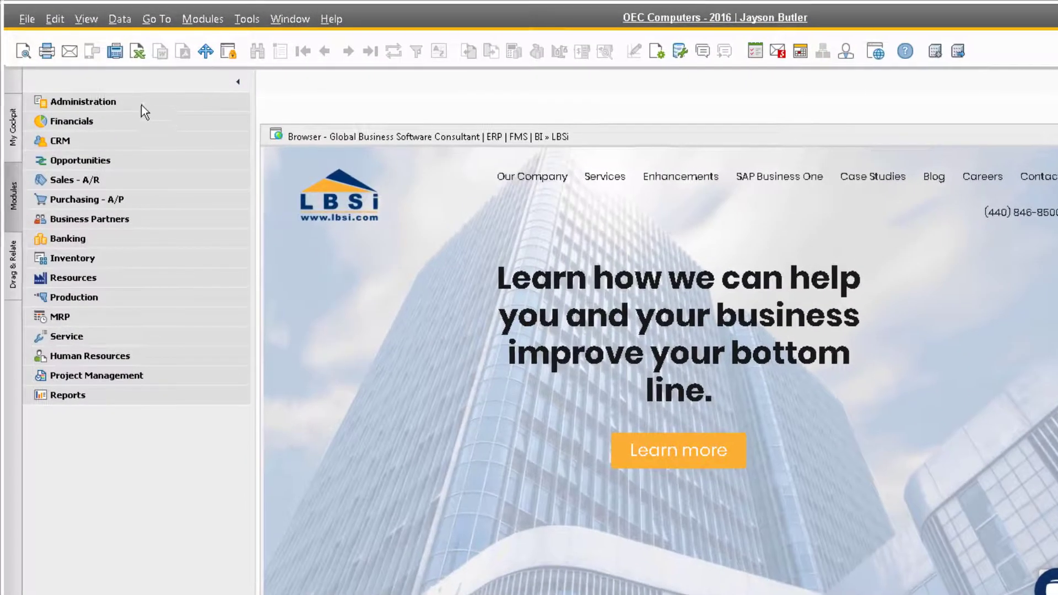
Step: Open Sales Tax Jurisdiction Types from Administration > Setup > Financials > Tax
{"action": "left_click", "coordinate": [141, 103]}
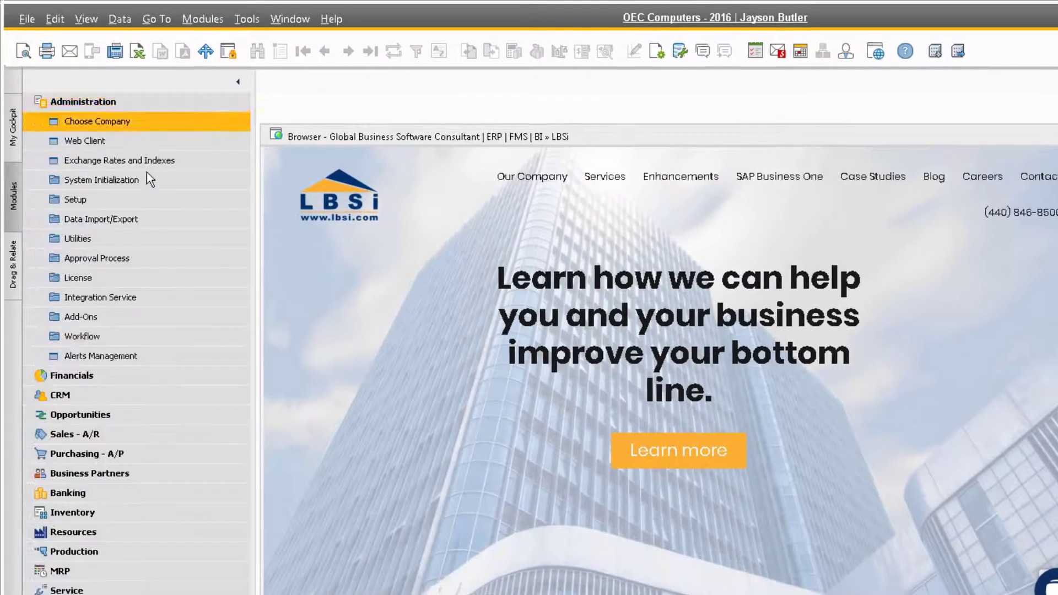
{"action": "left_click", "coordinate": [141, 200]}
{"action": "left_click", "coordinate": [148, 239]}
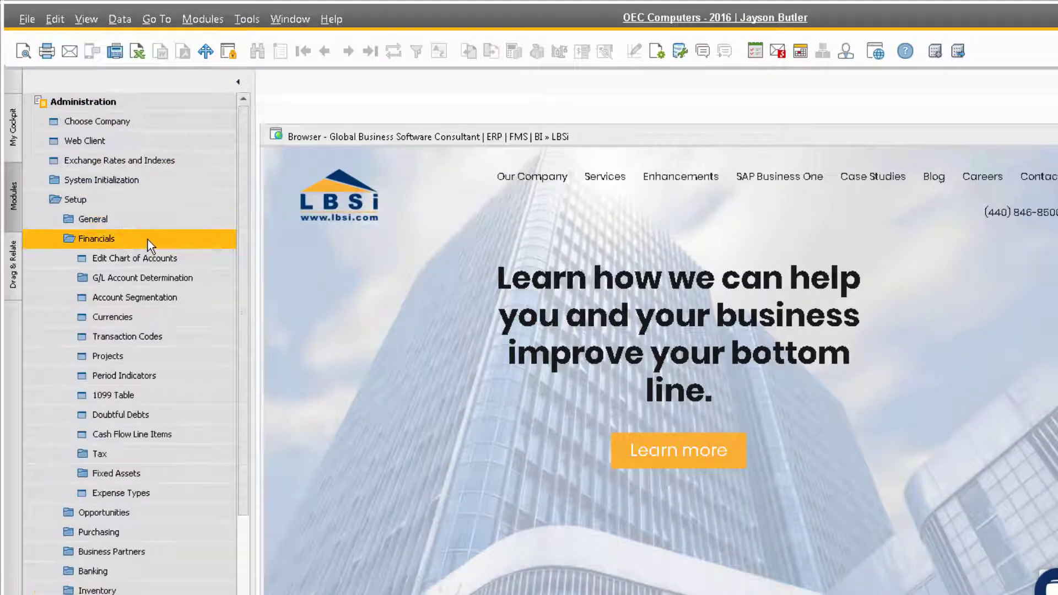
{"action": "left_click", "coordinate": [130, 455]}
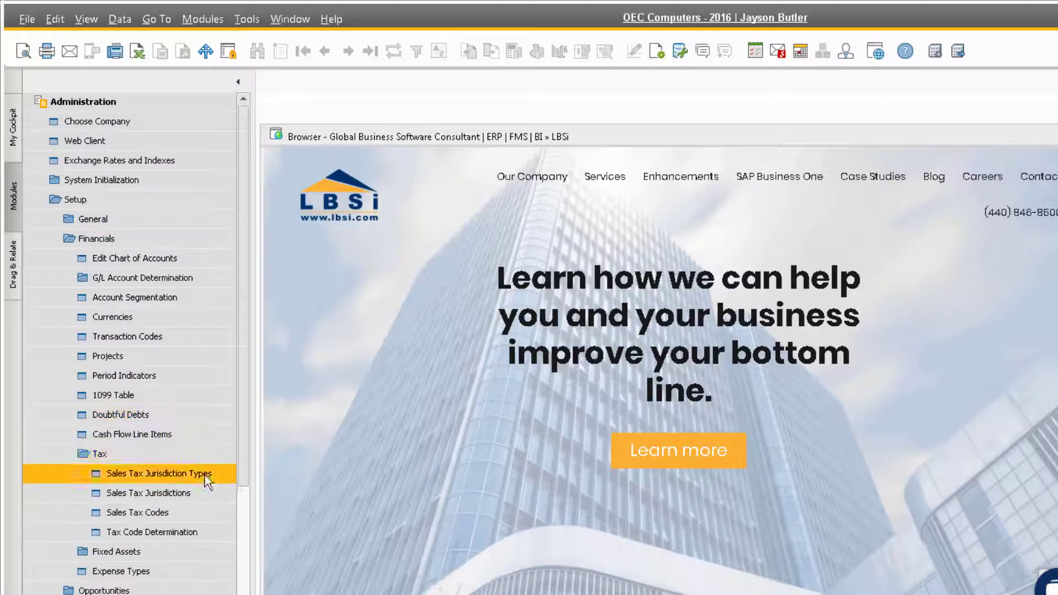
{"action": "left_click", "coordinate": [226, 474]}
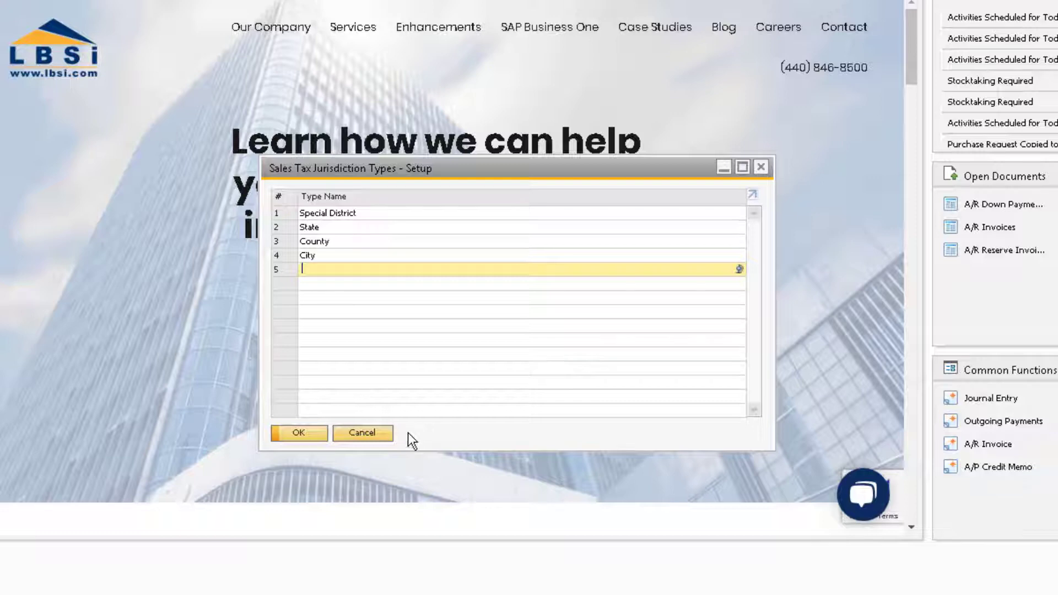
Step: Define Municipality as a new type in the Sales Tax Jurisdictions dialog and update it
{"action": "left_click", "coordinate": [379, 435]}
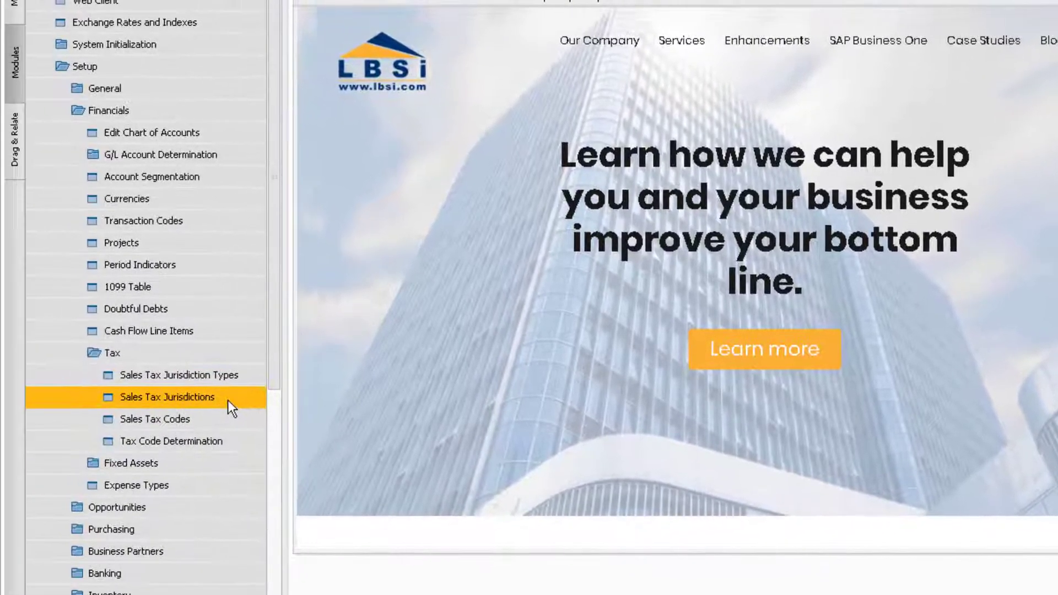
{"action": "left_click", "coordinate": [193, 399]}
{"action": "left_click", "coordinate": [632, 258]}
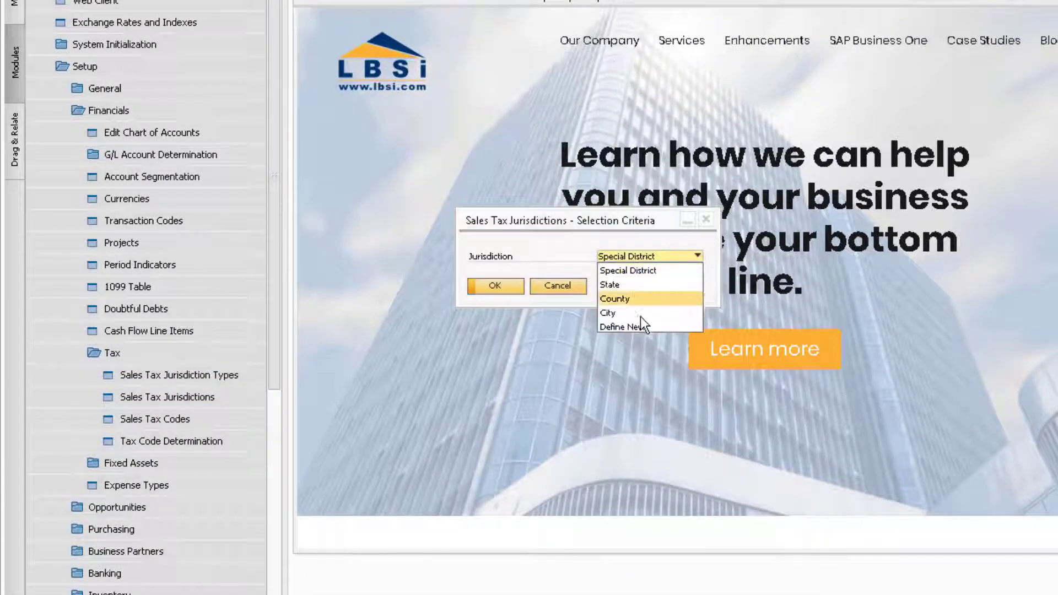
{"action": "left_click", "coordinate": [664, 327]}
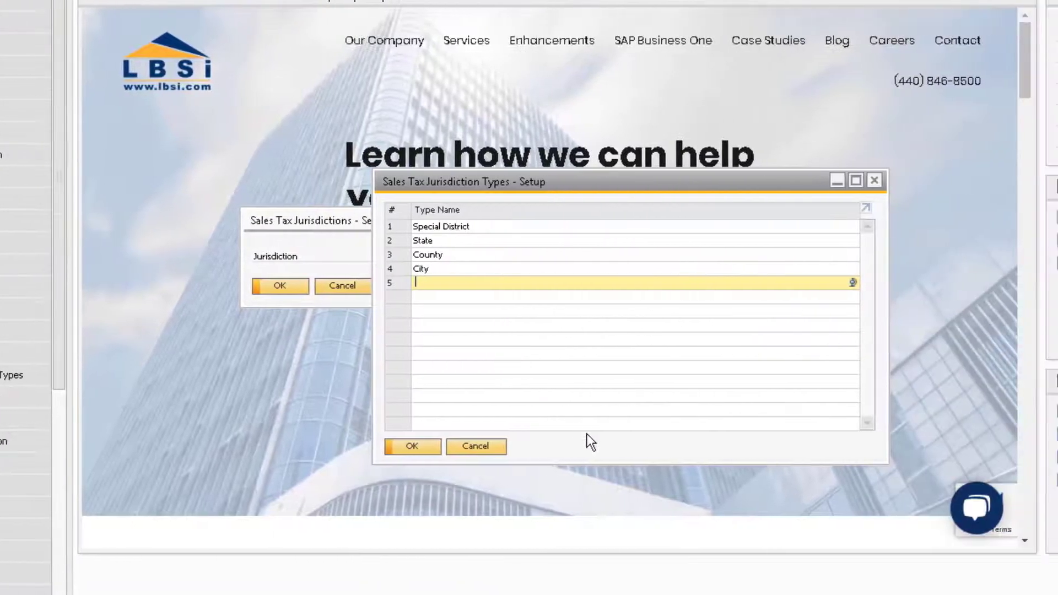
{"action": "type", "text": "Municipality"}
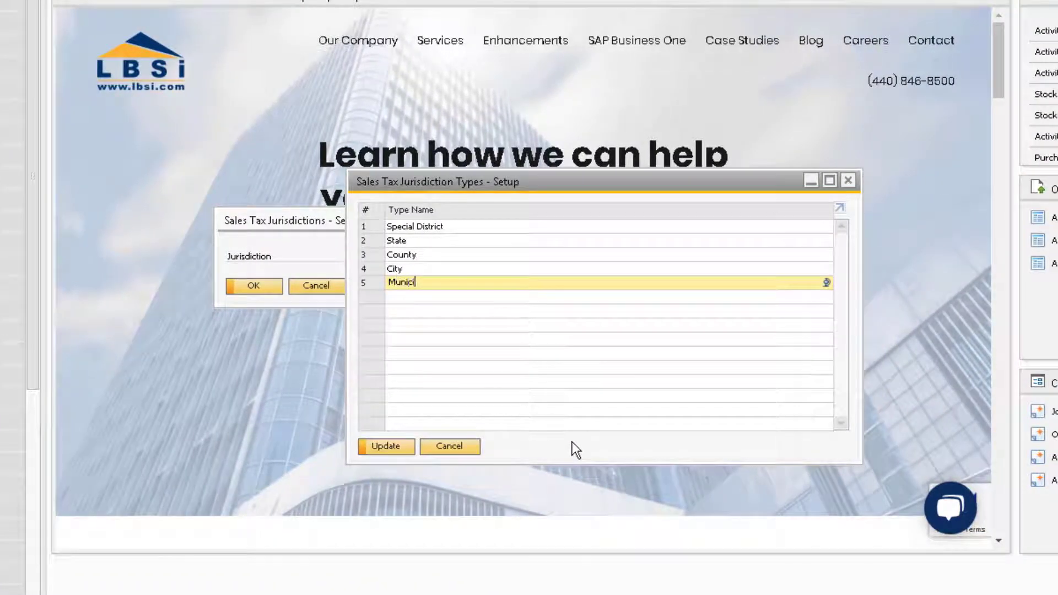
{"action": "left_click", "coordinate": [386, 445]}
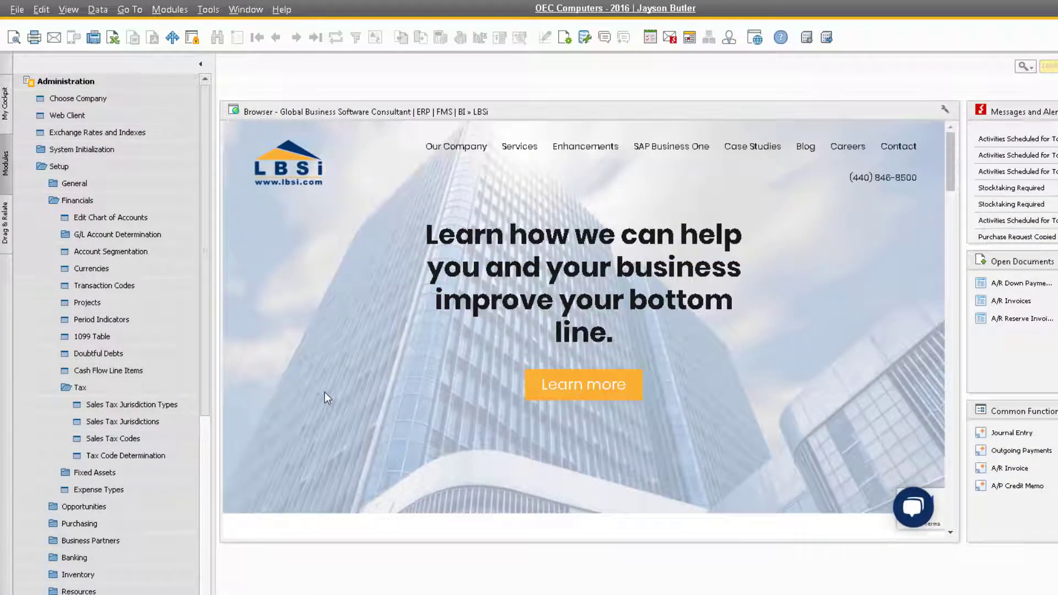
Step: Open the State Rates setup and scroll through the existing state tax rates
{"action": "left_click", "coordinate": [158, 421]}
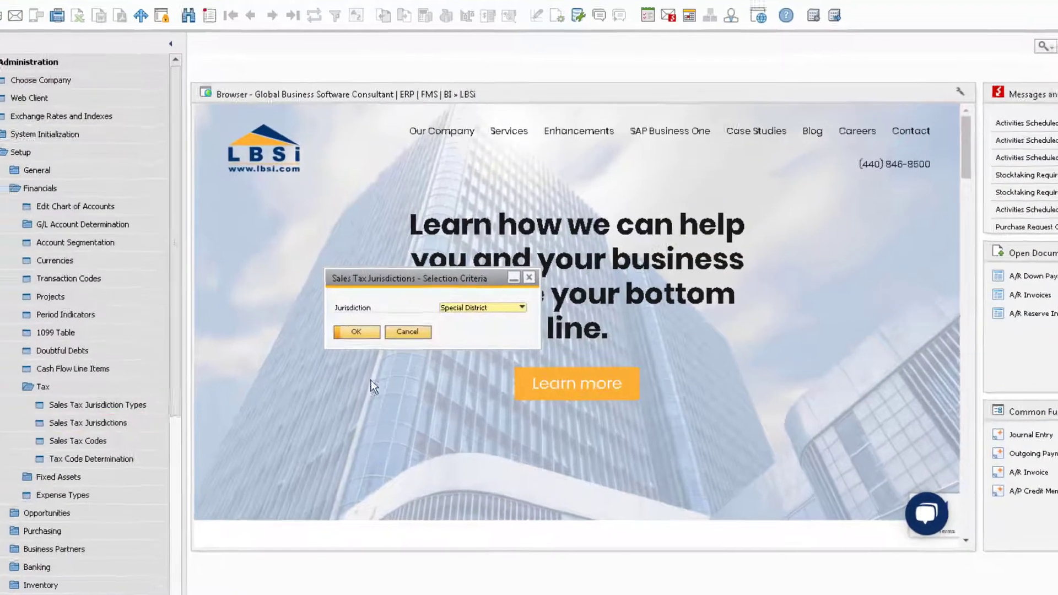
{"action": "left_click", "coordinate": [471, 308]}
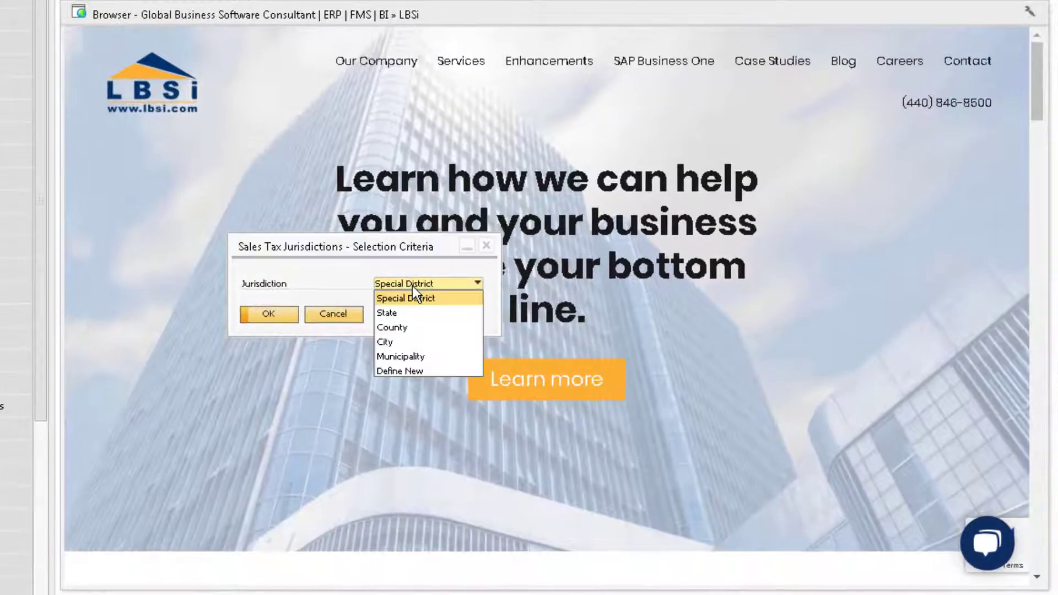
{"action": "left_click", "coordinate": [468, 328]}
{"action": "left_click", "coordinate": [268, 314]}
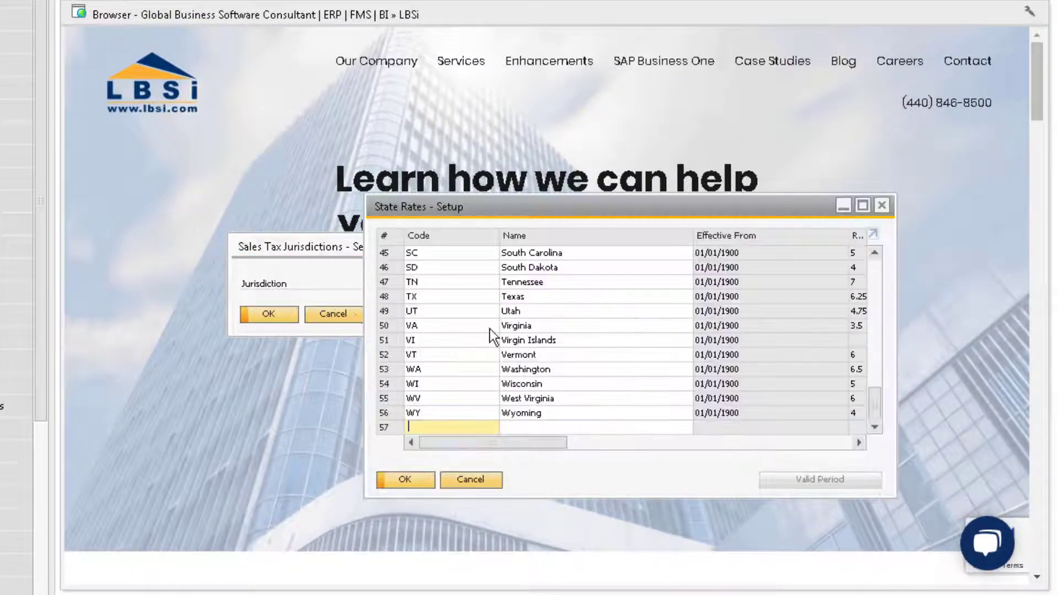
{"action": "left_click_drag", "start_coordinate": [879, 399], "coordinate": [886, 266]}
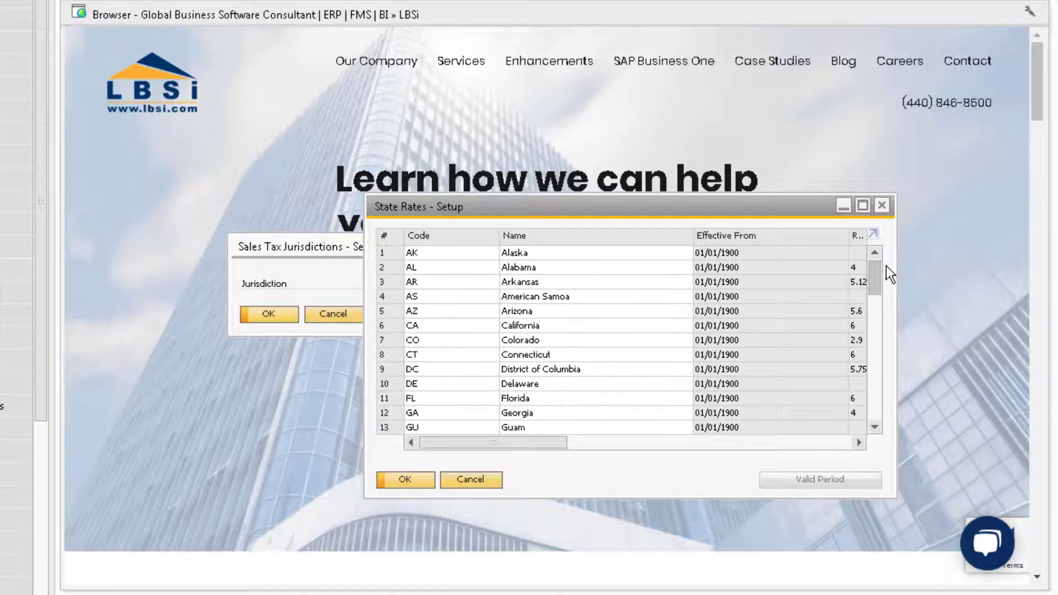
Step: Close State Rates and select City as the jurisdiction
{"action": "left_click", "coordinate": [406, 480]}
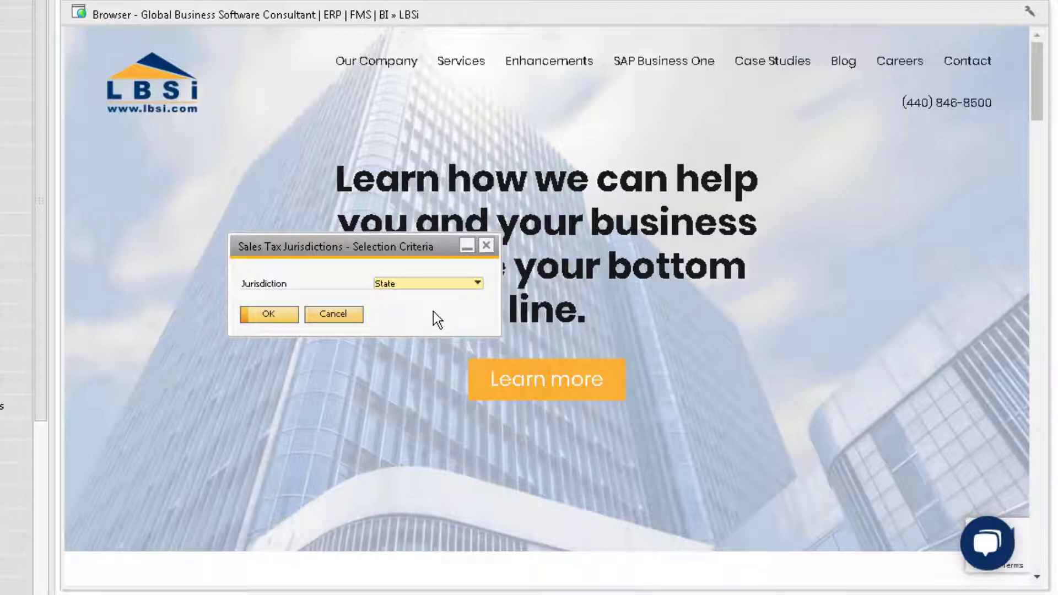
{"action": "left_click", "coordinate": [434, 282]}
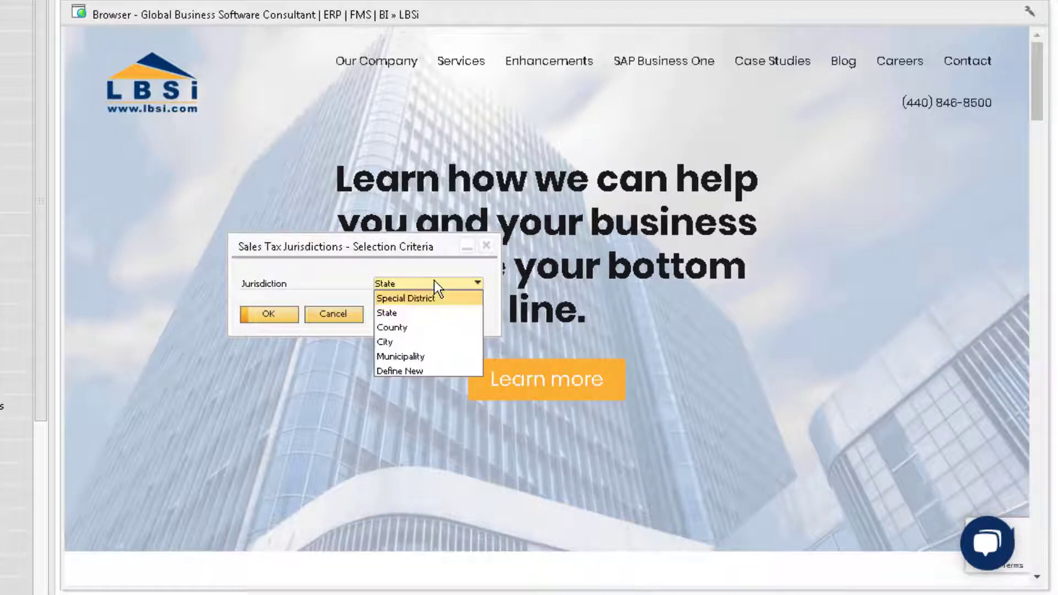
{"action": "left_click", "coordinate": [419, 343]}
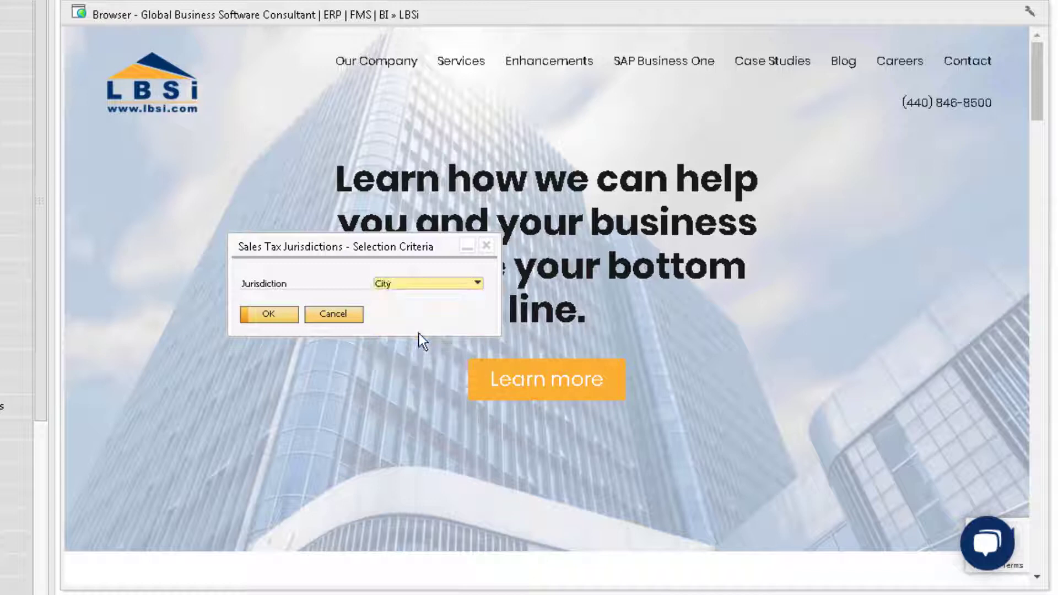
Step: Open City Rates and add a new row coded BM named Baltimore
{"action": "left_click", "coordinate": [270, 314]}
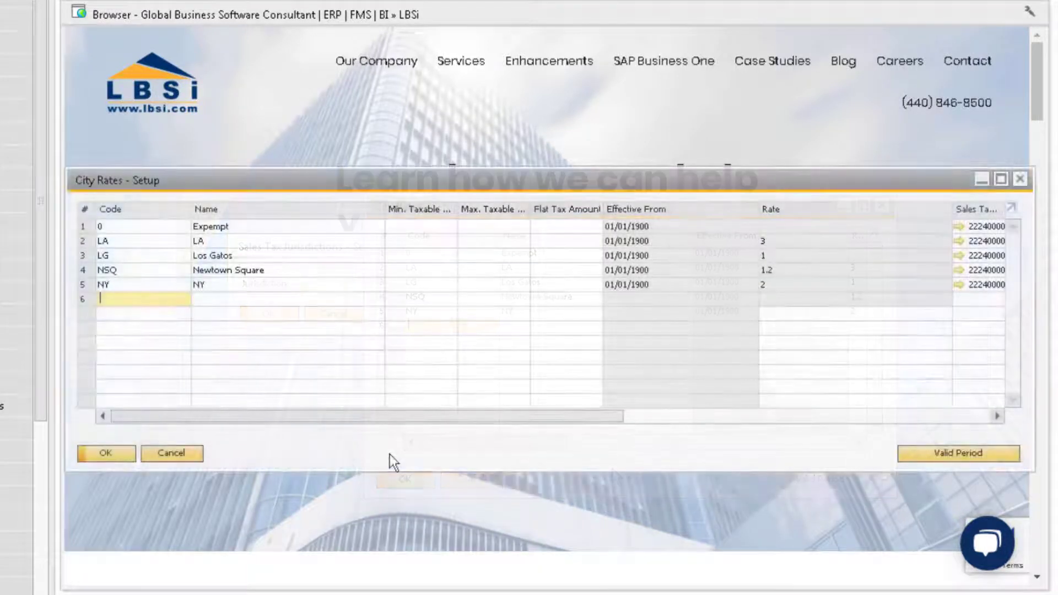
{"action": "type", "text": "BM"}
{"action": "key", "text": "Tab"}
{"action": "type", "text": "Balt"}
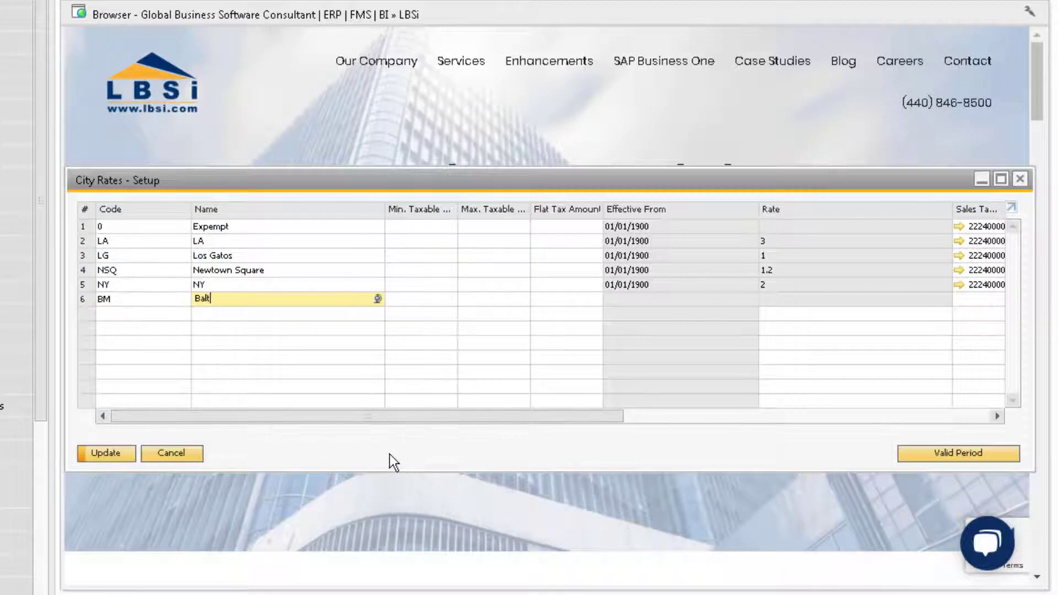
{"action": "type", "text": "imore"}
{"action": "key", "text": "Tab"}
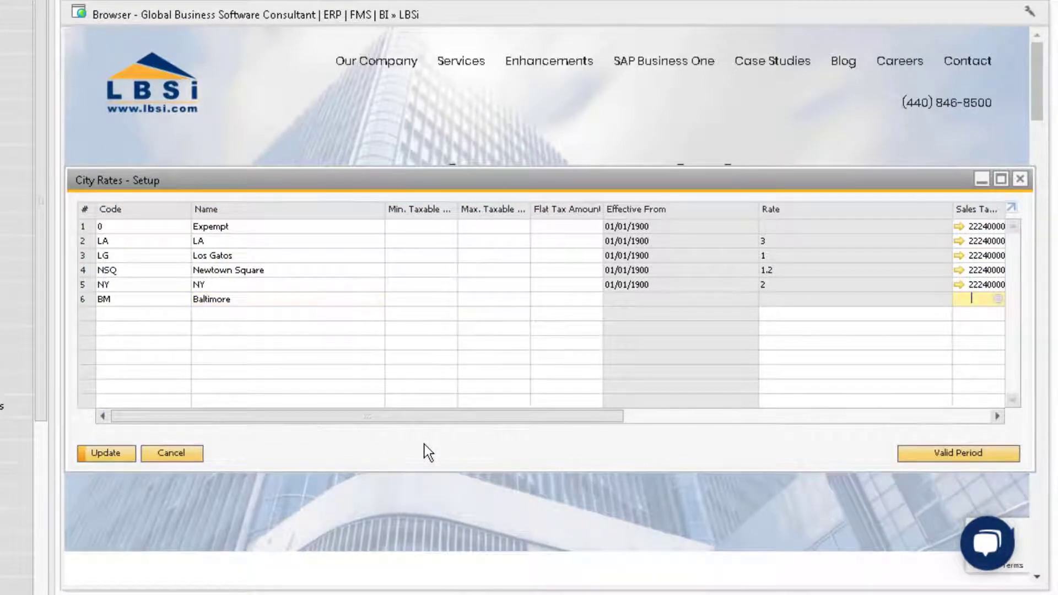
Step: Give Baltimore Sales Tax account 2224, Purchasing Tax 660000 and Use Tax 2235
{"action": "left_click_drag", "start_coordinate": [390, 421], "coordinate": [773, 422]}
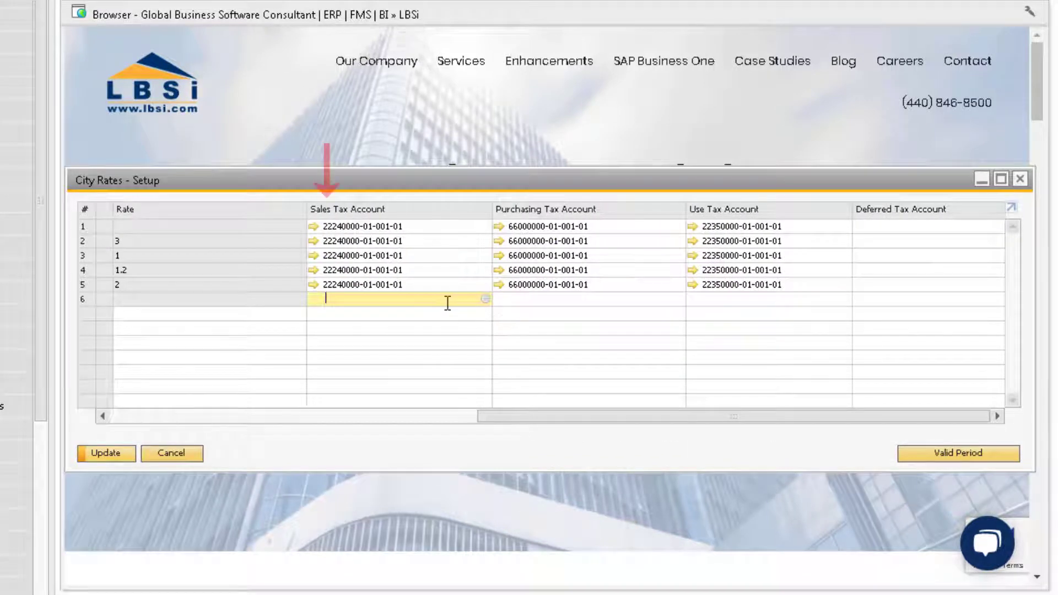
{"action": "type", "text": "2224"}
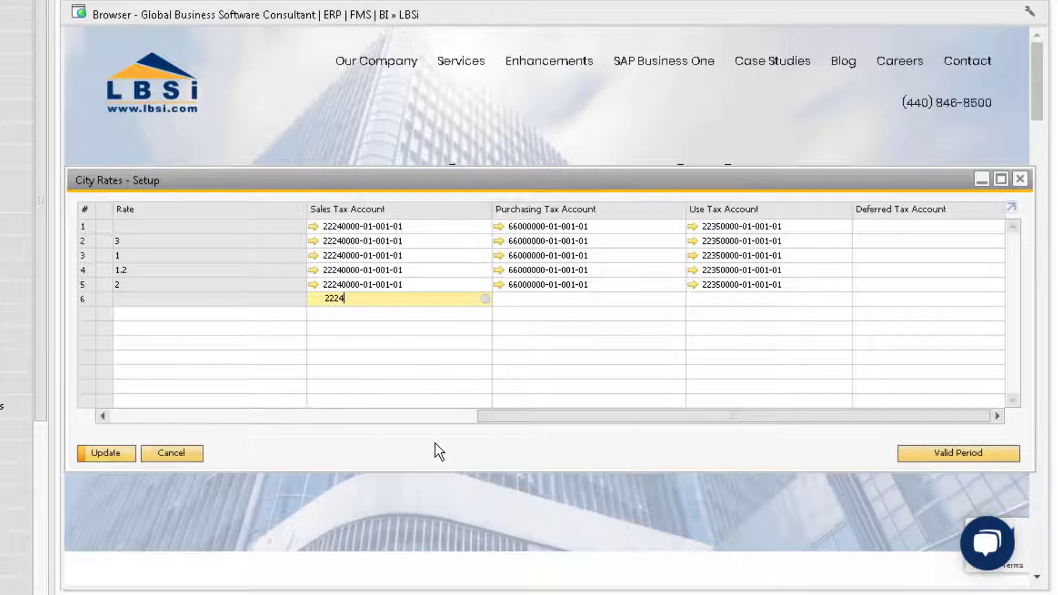
{"action": "key", "text": "Tab"}
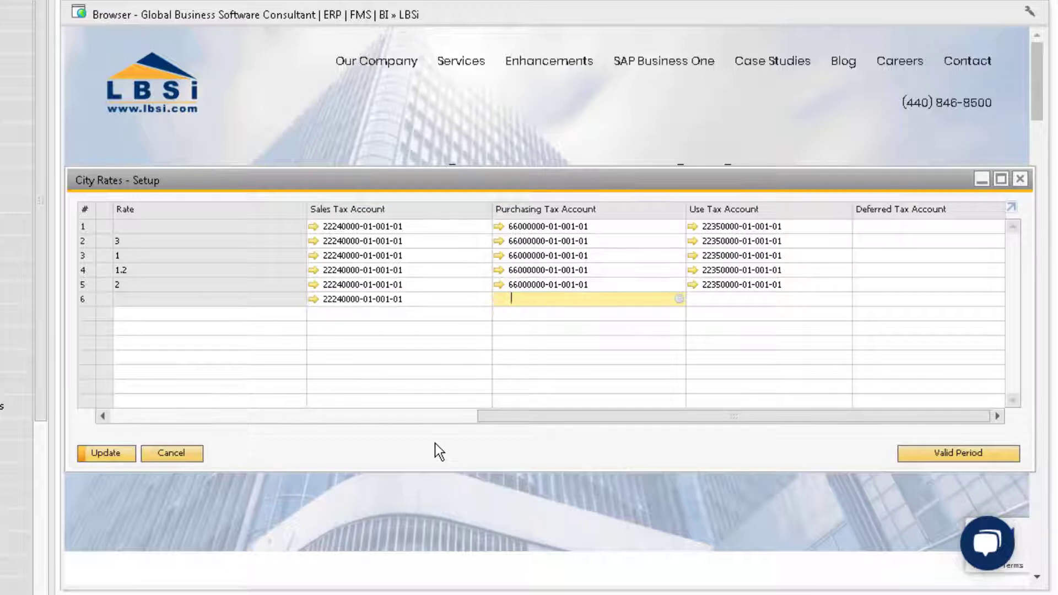
{"action": "type", "text": "660000"}
{"action": "key", "text": "Tab"}
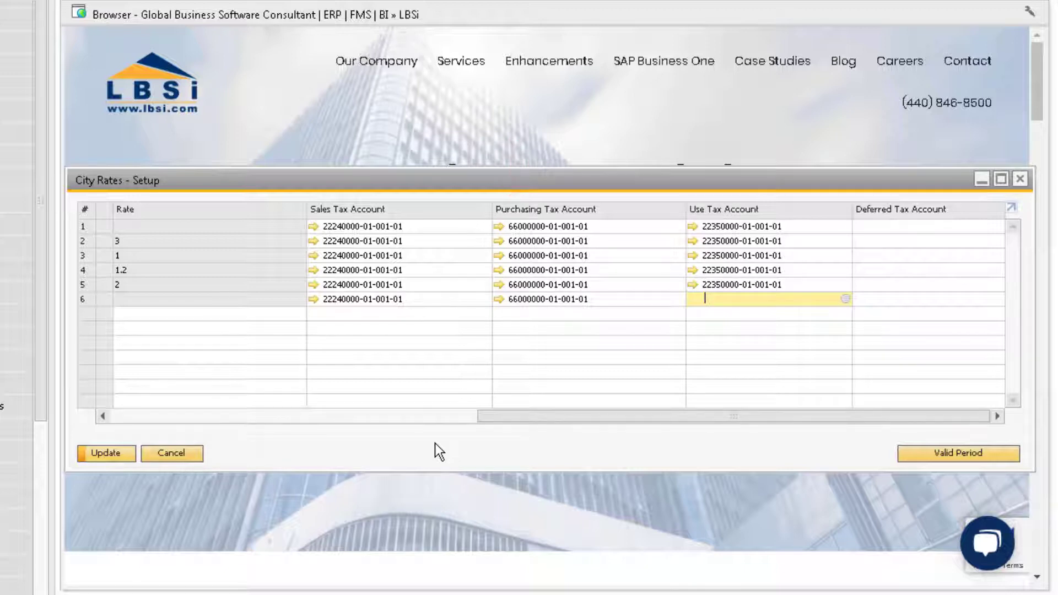
{"action": "type", "text": "2235"}
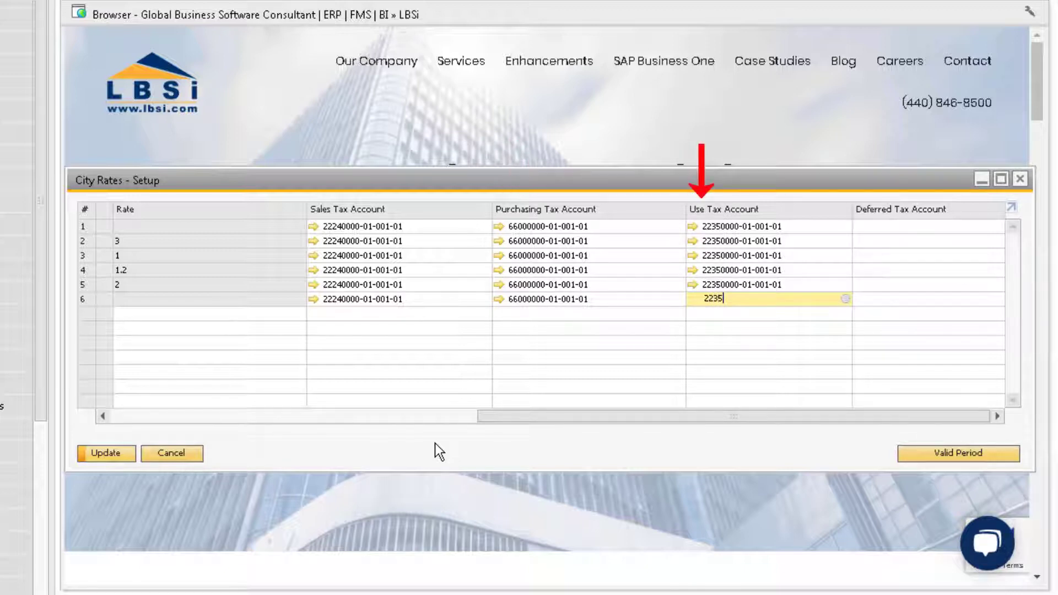
{"action": "key", "text": "Tab"}
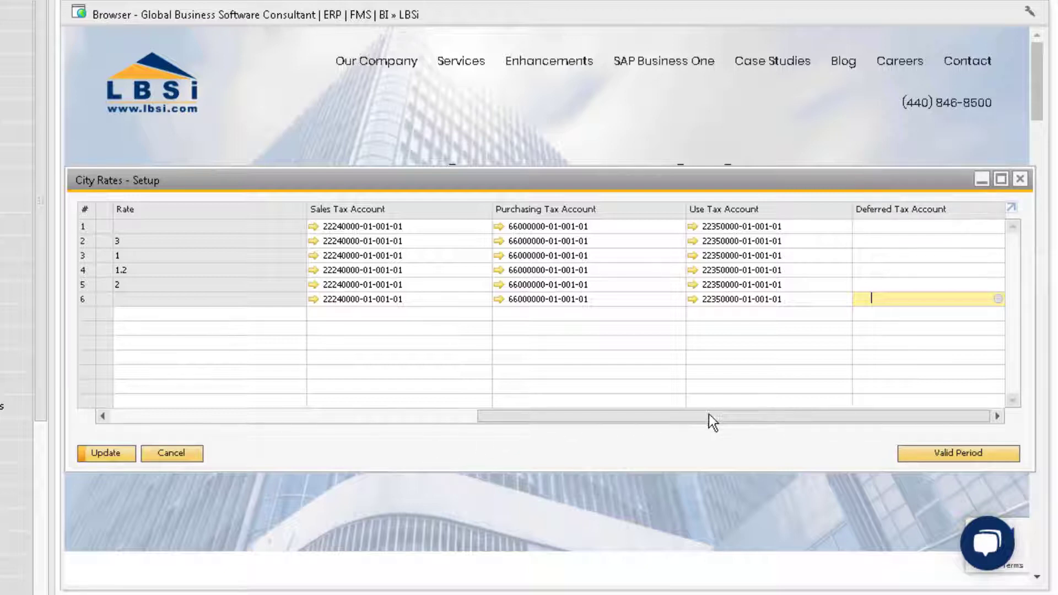
Step: Add a Baltimore validity period starting 01/01/1900 at rate 1.5
{"action": "left_click_drag", "start_coordinate": [709, 415], "coordinate": [216, 389]}
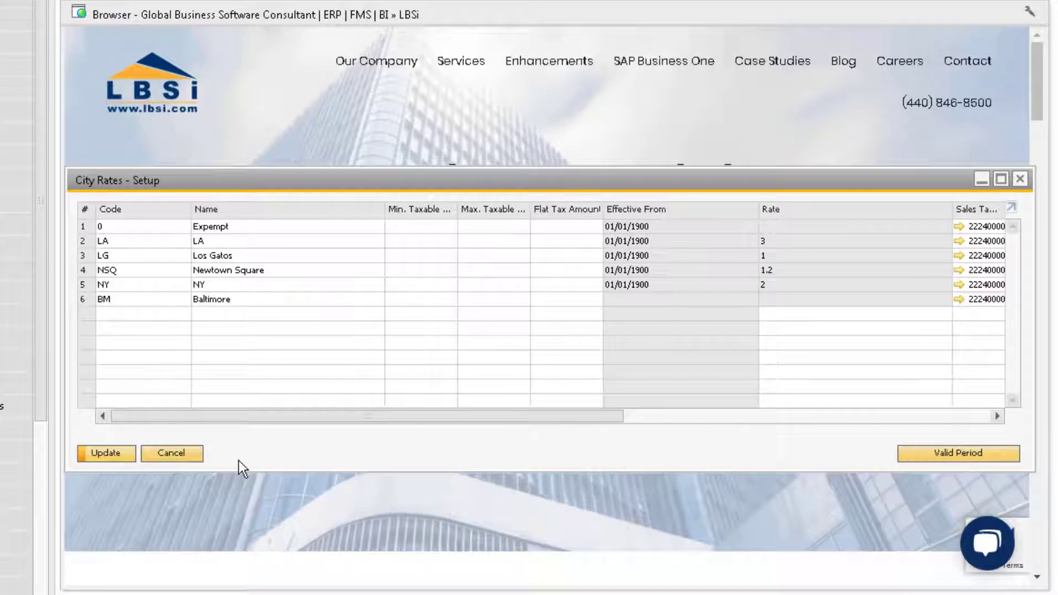
{"action": "double_click", "coordinate": [81, 298]}
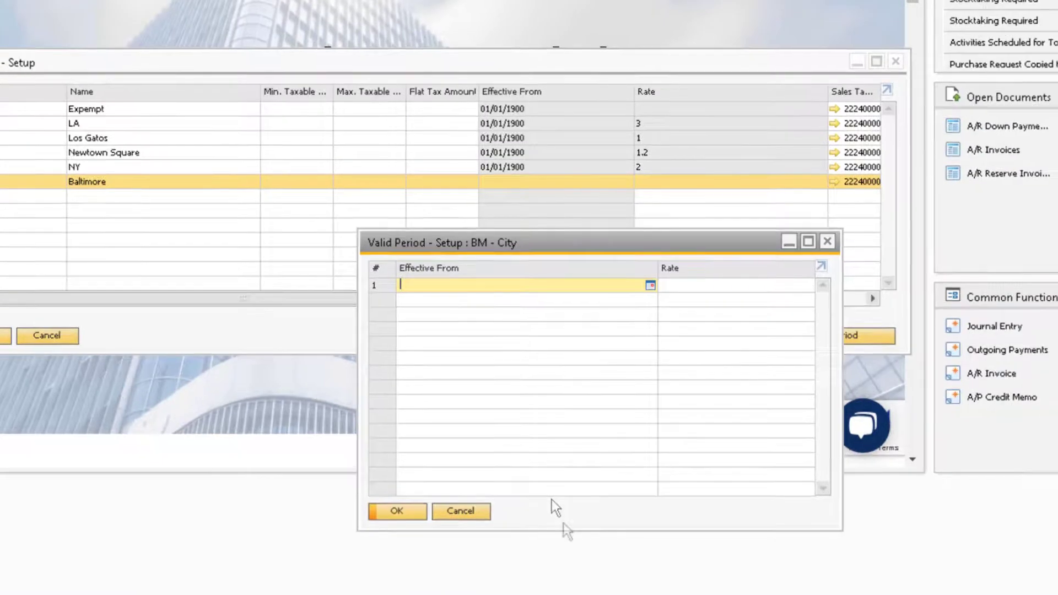
{"action": "type", "text": "01/01/190"}
{"action": "type", "text": "01011900"}
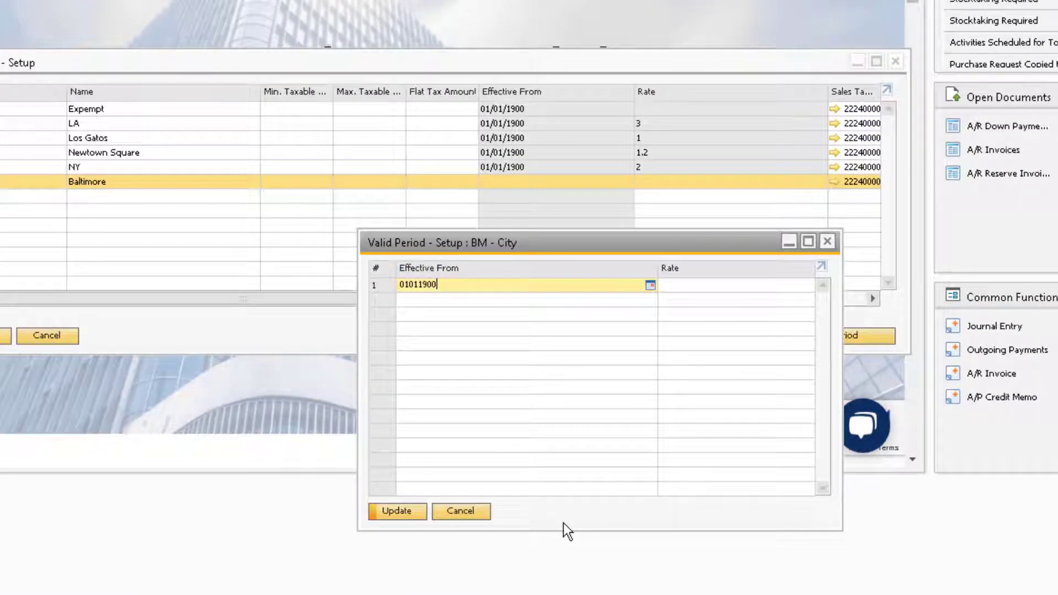
{"action": "key", "text": "Tab"}
{"action": "type", "text": "1.5"}
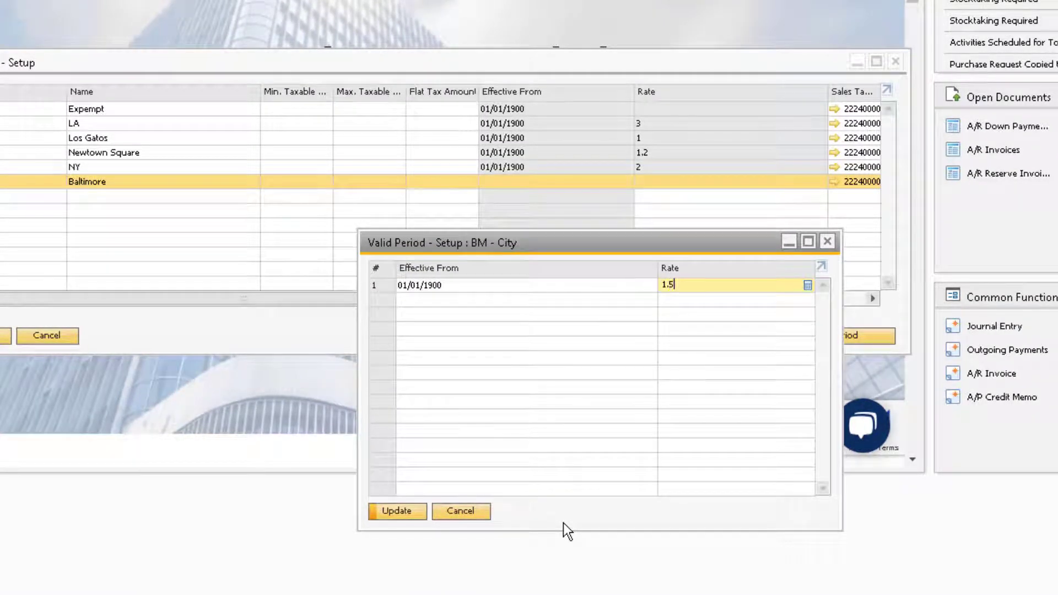
{"action": "key", "text": "shift+Tab"}
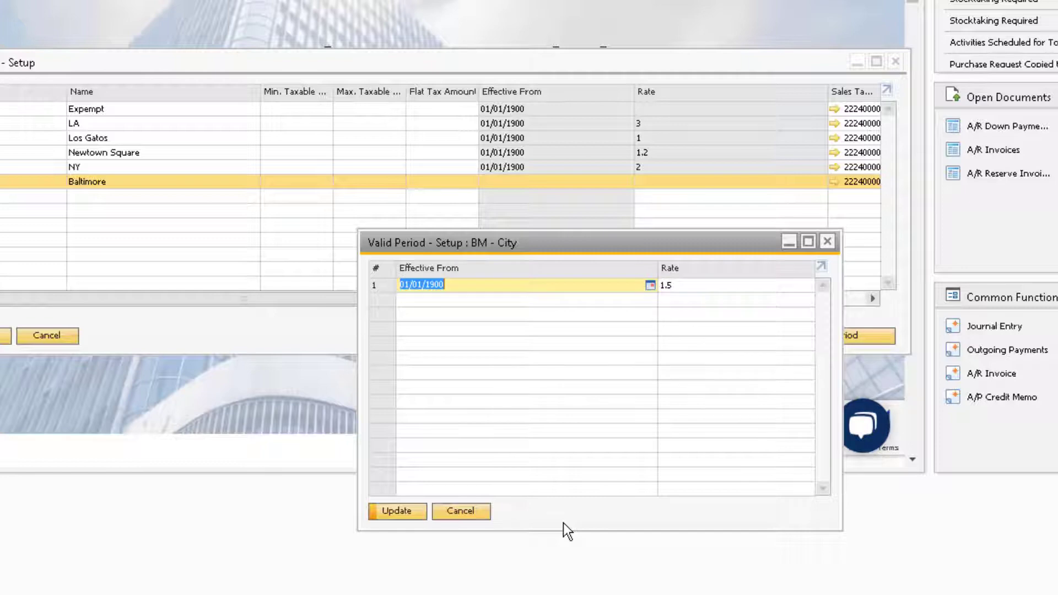
{"action": "left_click", "coordinate": [396, 511]}
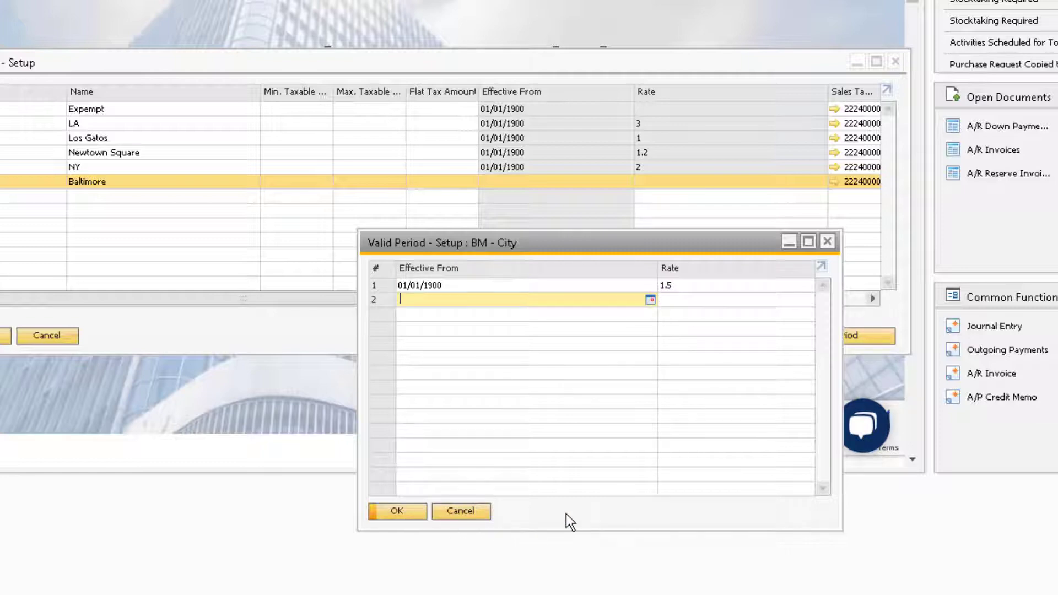
Step: Add a second validity period from 01/01/2021 at rate 1.75
{"action": "type", "text": "01/01/202"}
{"action": "type", "text": "1"}
{"action": "key", "text": "Tab"}
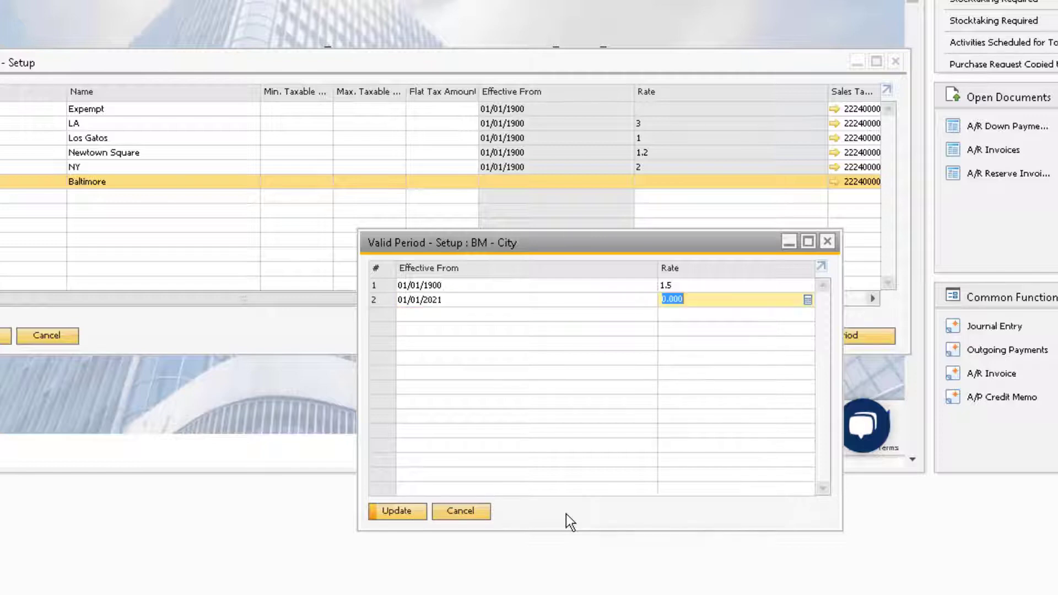
{"action": "type", "text": "1.75"}
{"action": "key", "text": "Tab"}
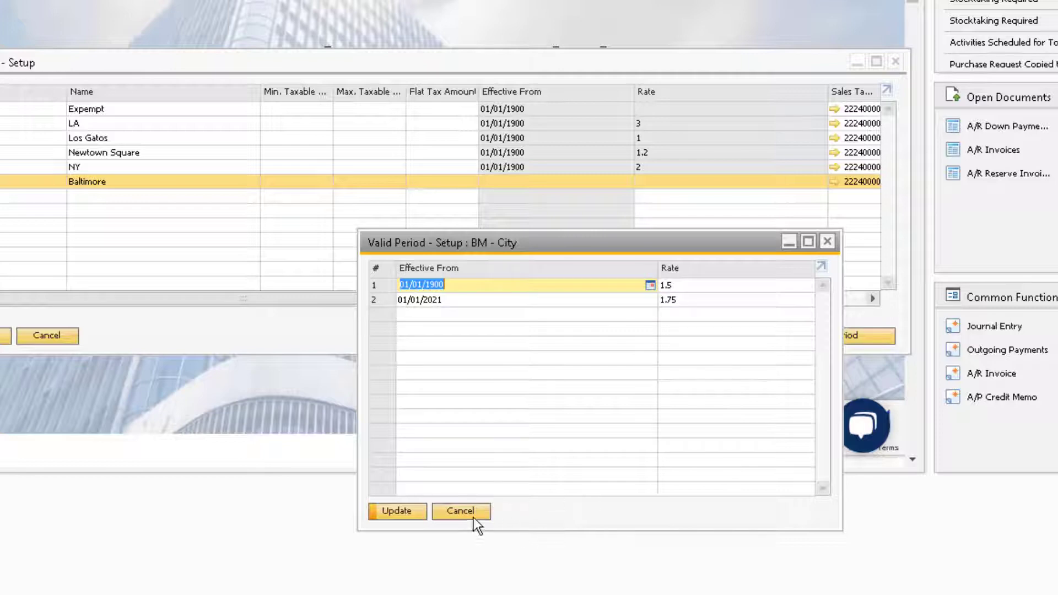
{"action": "left_click", "coordinate": [412, 515]}
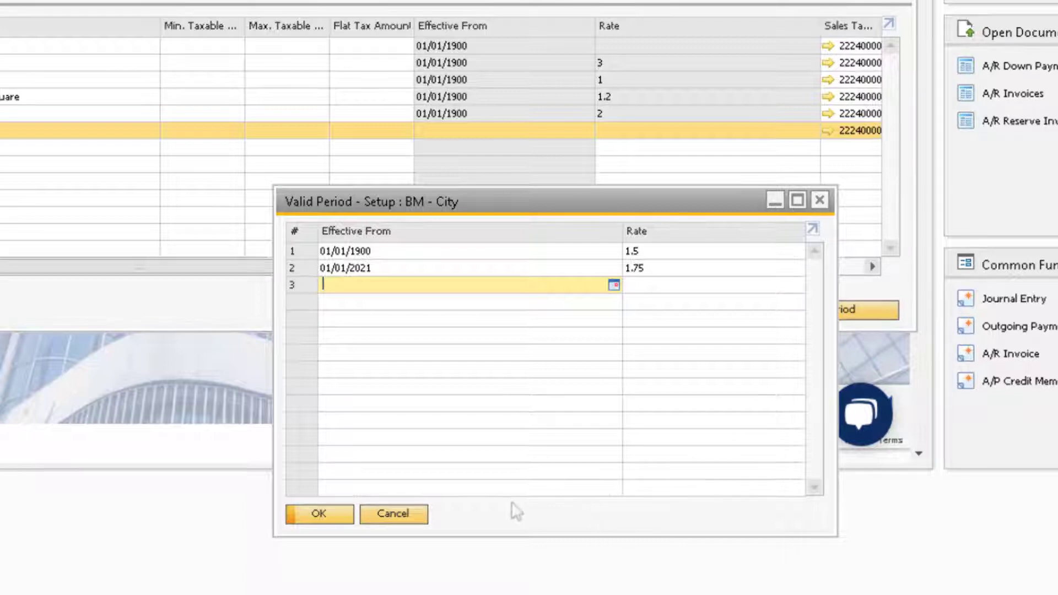
Step: Update City Rates with Baltimore at 1.5 and close the jurisdiction dialogs
{"action": "left_click", "coordinate": [318, 514]}
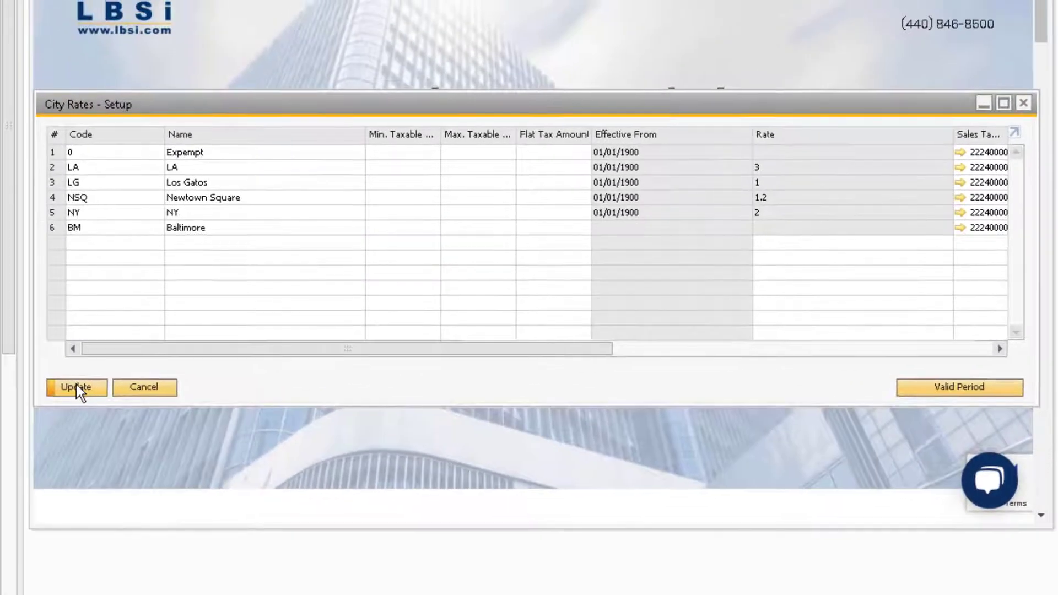
{"action": "left_click", "coordinate": [24, 365]}
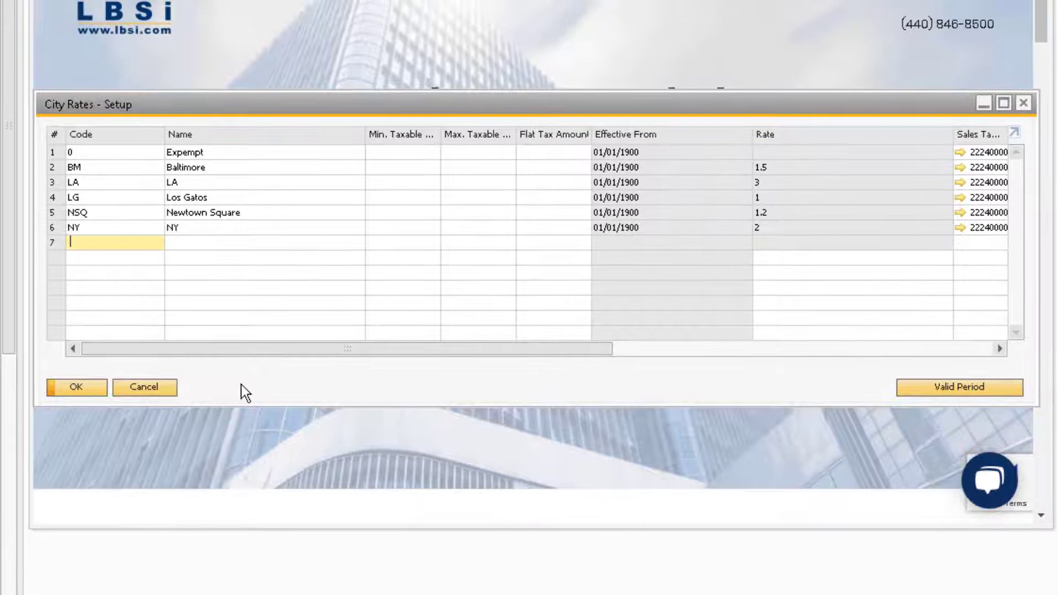
{"action": "left_click", "coordinate": [91, 388]}
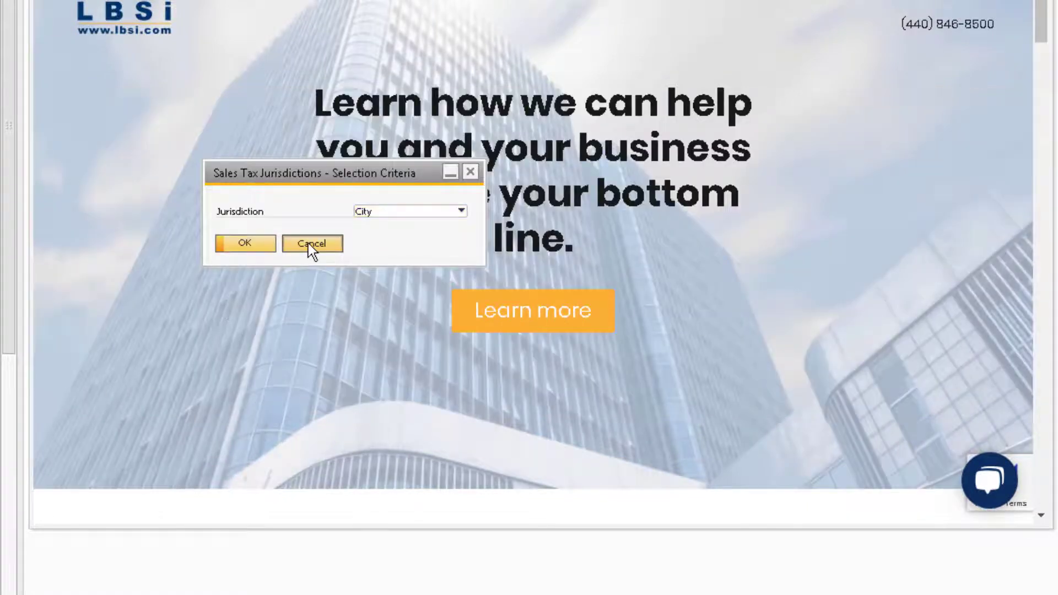
{"action": "left_click", "coordinate": [309, 243]}
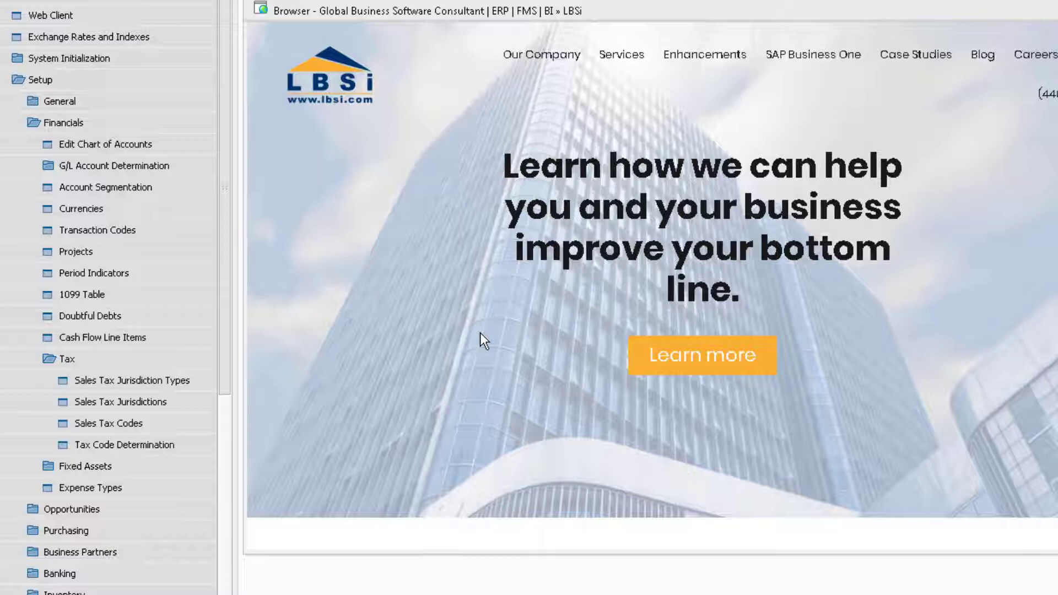
Step: Start sales tax code BM named Baltimore, marked as applying to freight
{"action": "left_click", "coordinate": [129, 424]}
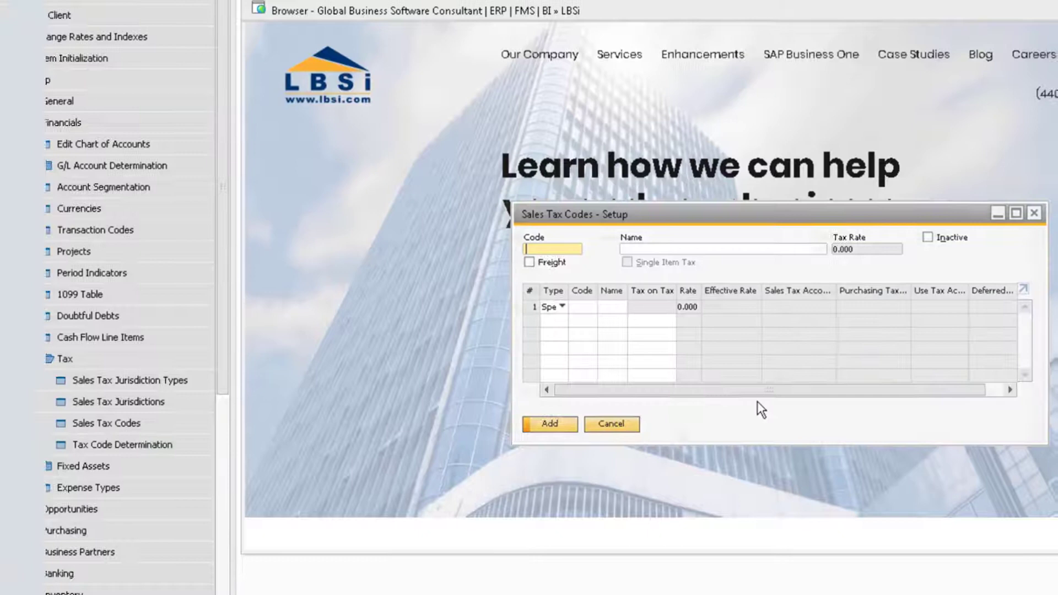
{"action": "type", "text": "BM"}
{"action": "key", "text": "Tab"}
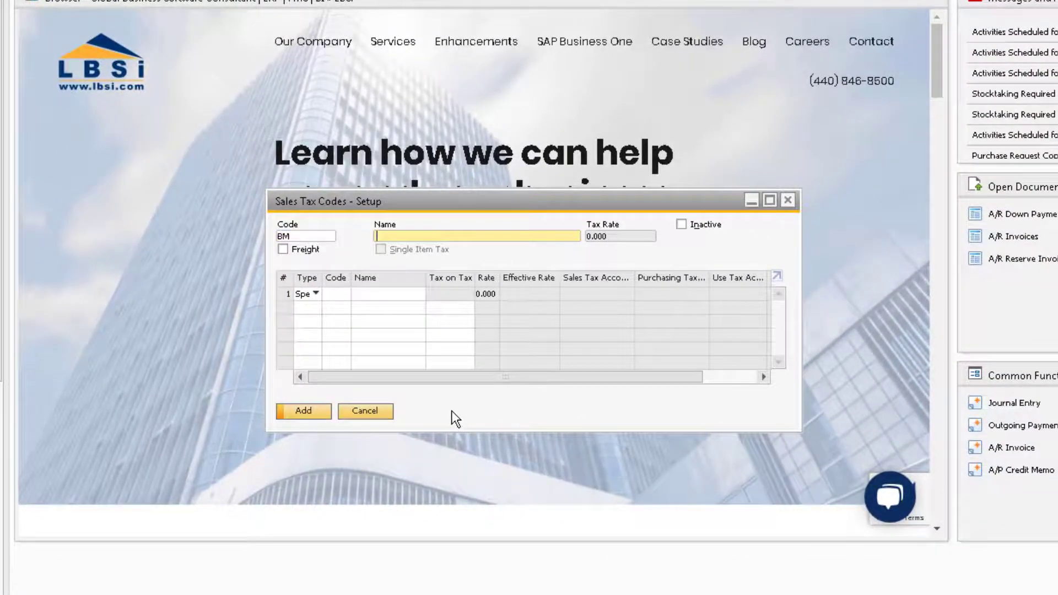
{"action": "type", "text": "Baltimore"}
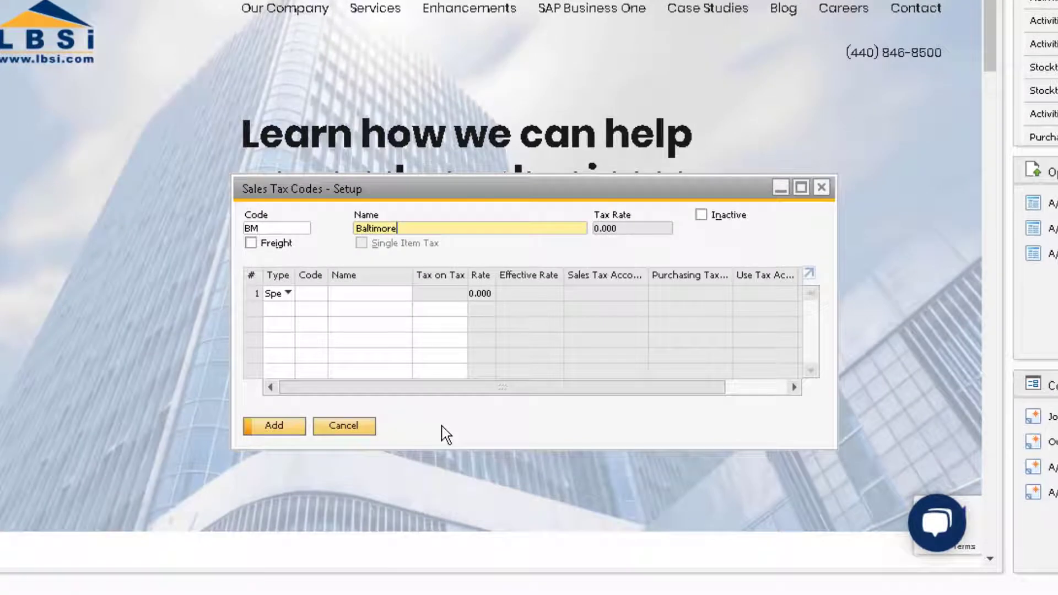
{"action": "left_click", "coordinate": [251, 243]}
Step: Add the State MD jurisdiction line and save the Baltimore tax code
{"action": "left_click", "coordinate": [286, 293]}
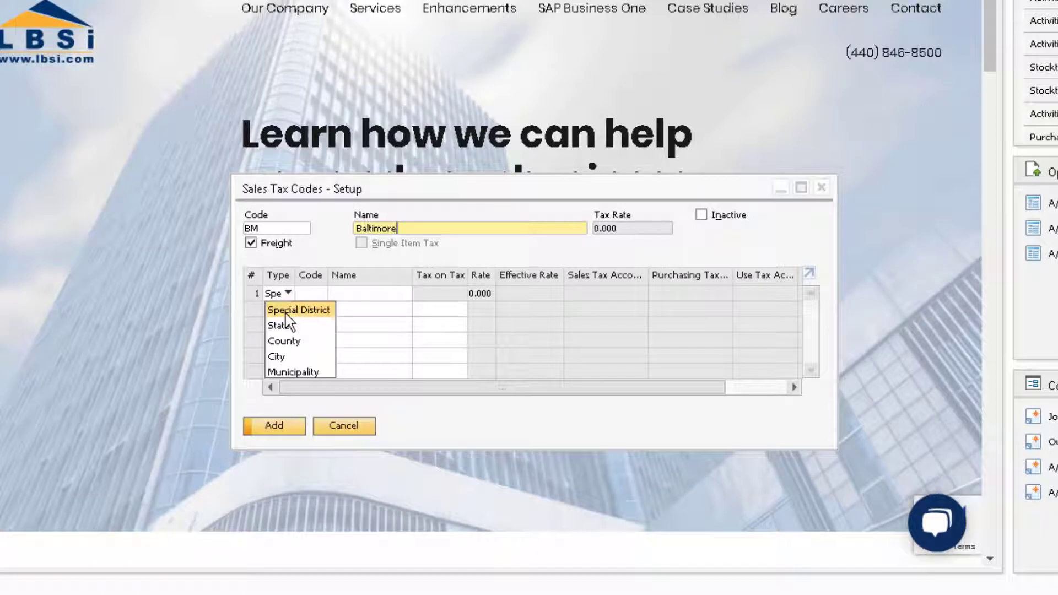
{"action": "left_click", "coordinate": [285, 324]}
{"action": "left_click", "coordinate": [310, 294]}
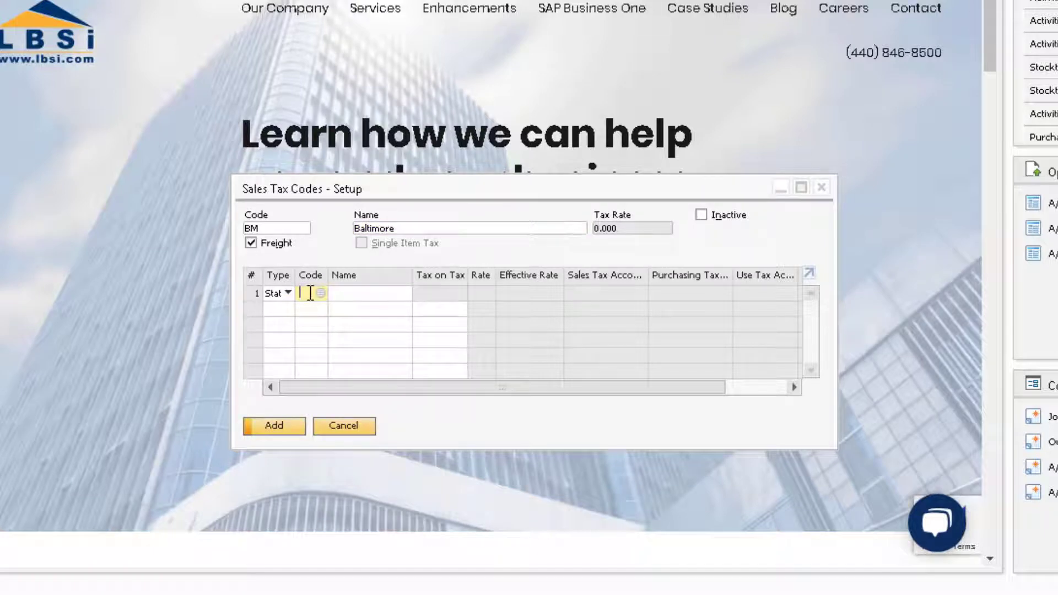
{"action": "type", "text": "MD"}
{"action": "key", "text": "Tab"}
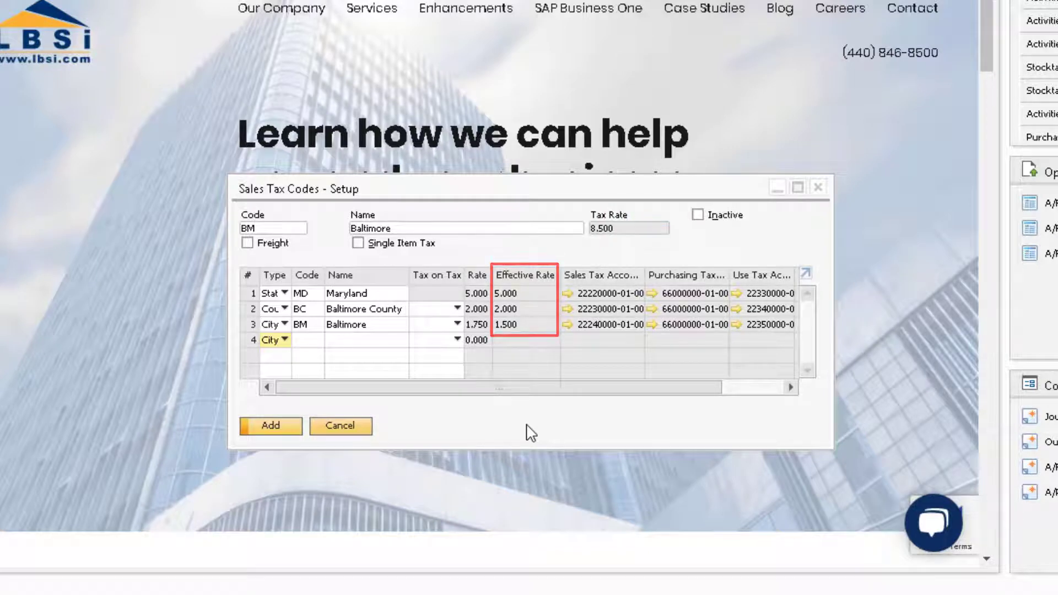
{"action": "left_click", "coordinate": [276, 428]}
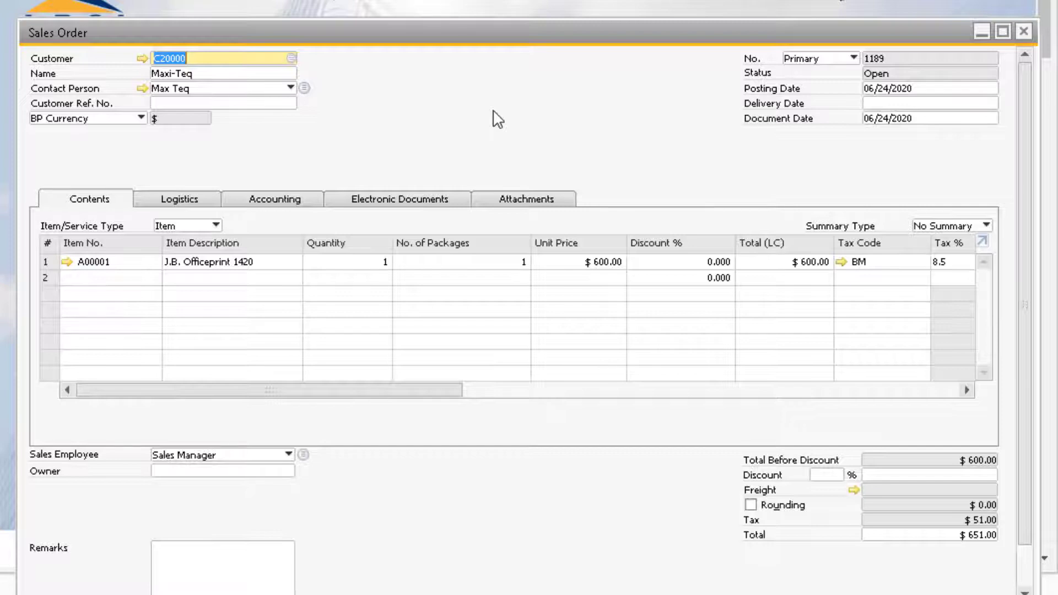
{"action": "left_click", "coordinate": [142, 58]}
{"action": "left_click", "coordinate": [281, 167]}
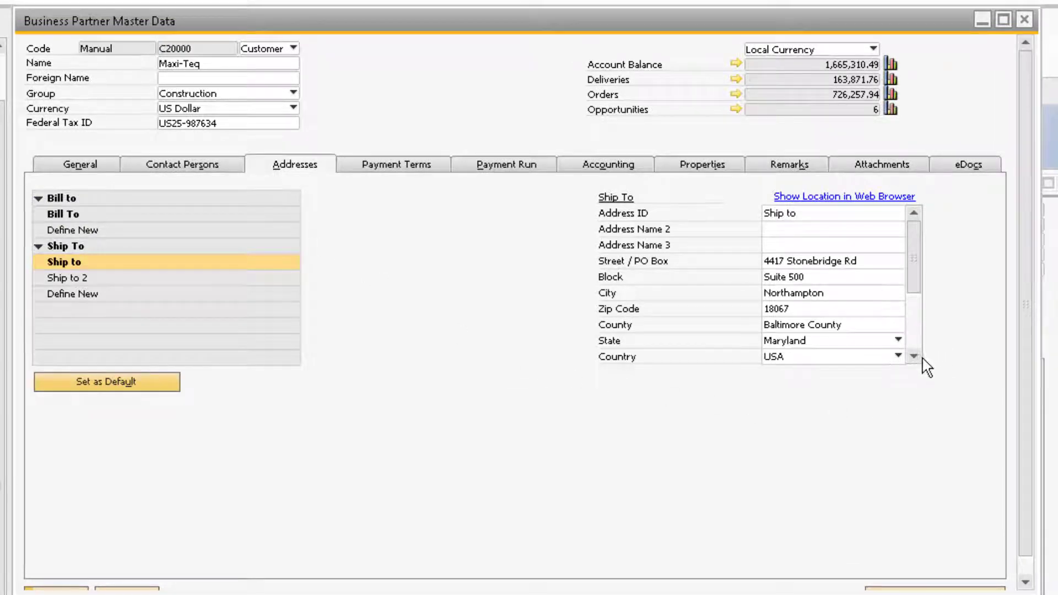
{"action": "left_click_drag", "start_coordinate": [918, 270], "coordinate": [916, 292]}
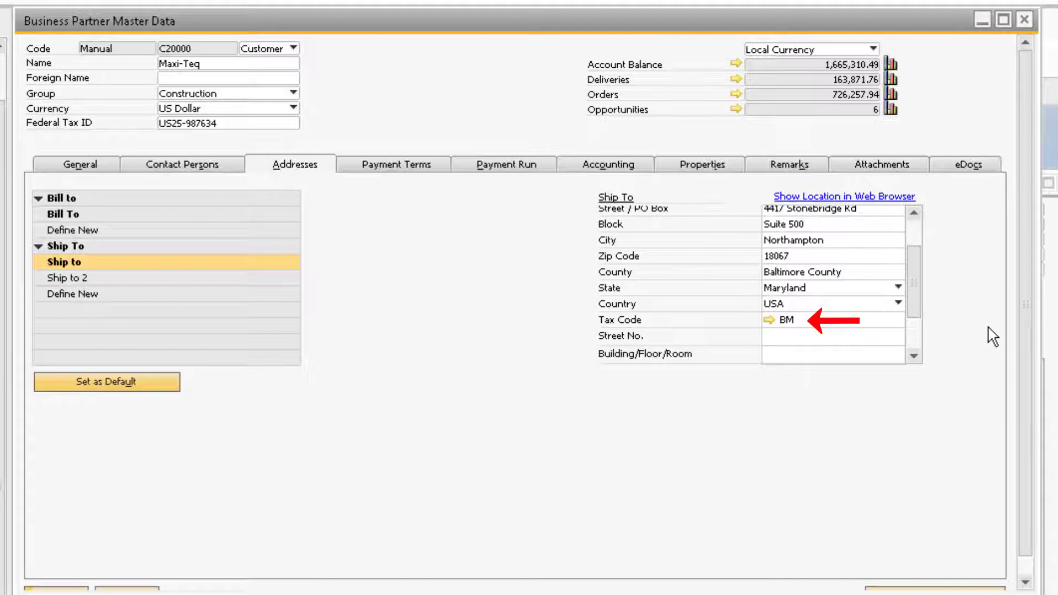
{"action": "left_click", "coordinate": [1024, 21]}
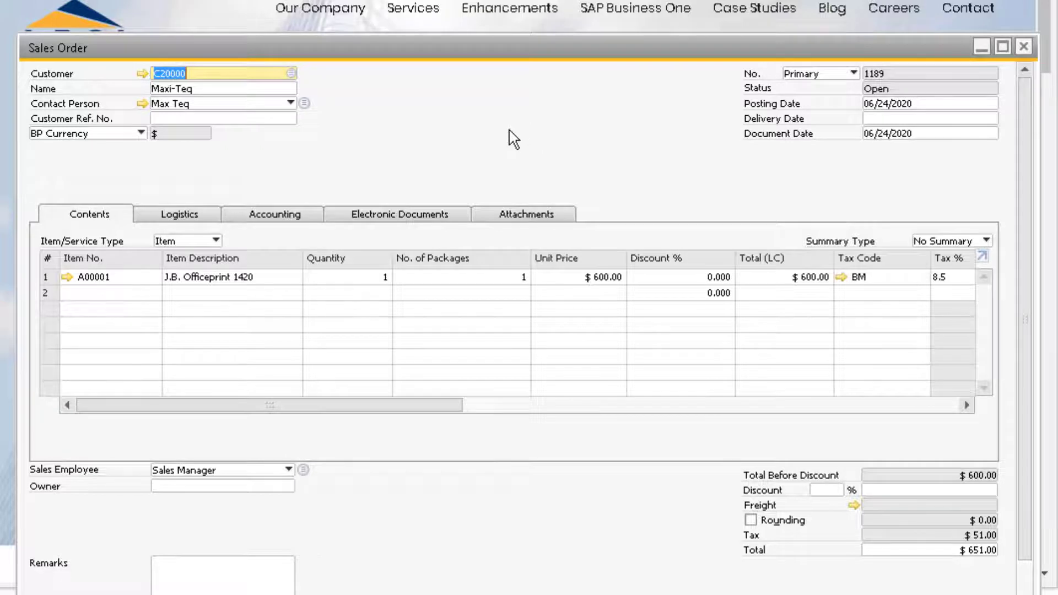
Step: Set the order's ship-to to 'Ship to 2' and apply it to existing rows
{"action": "left_click", "coordinate": [202, 215]}
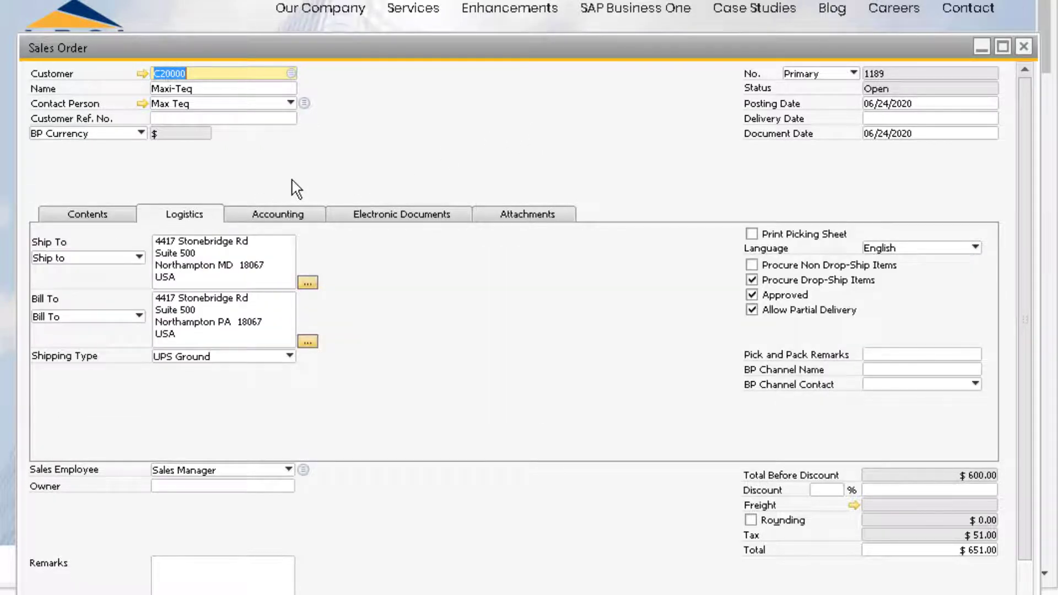
{"action": "left_click", "coordinate": [137, 258]}
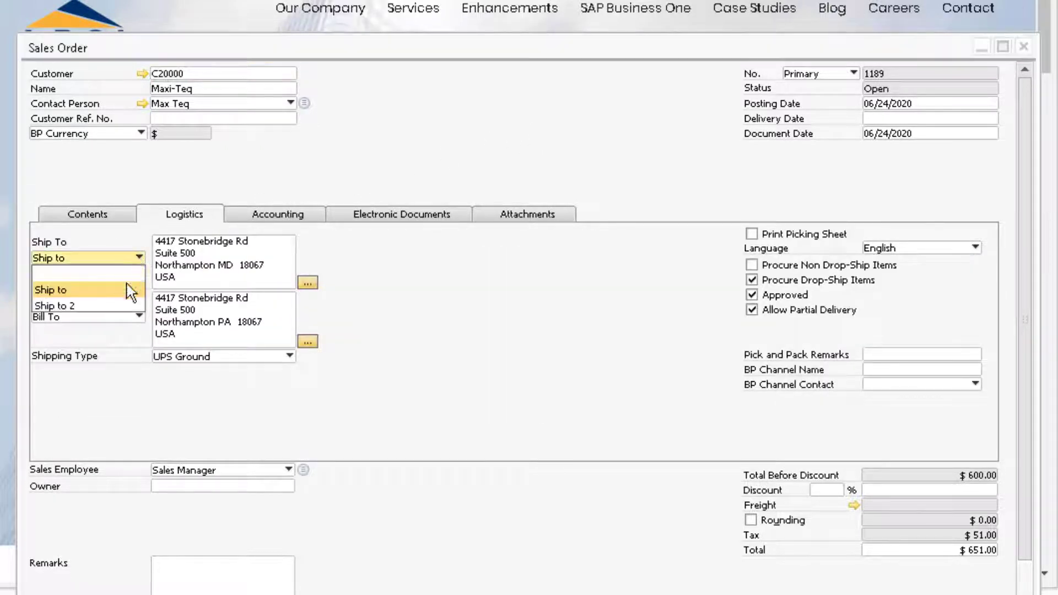
{"action": "left_click", "coordinate": [116, 306]}
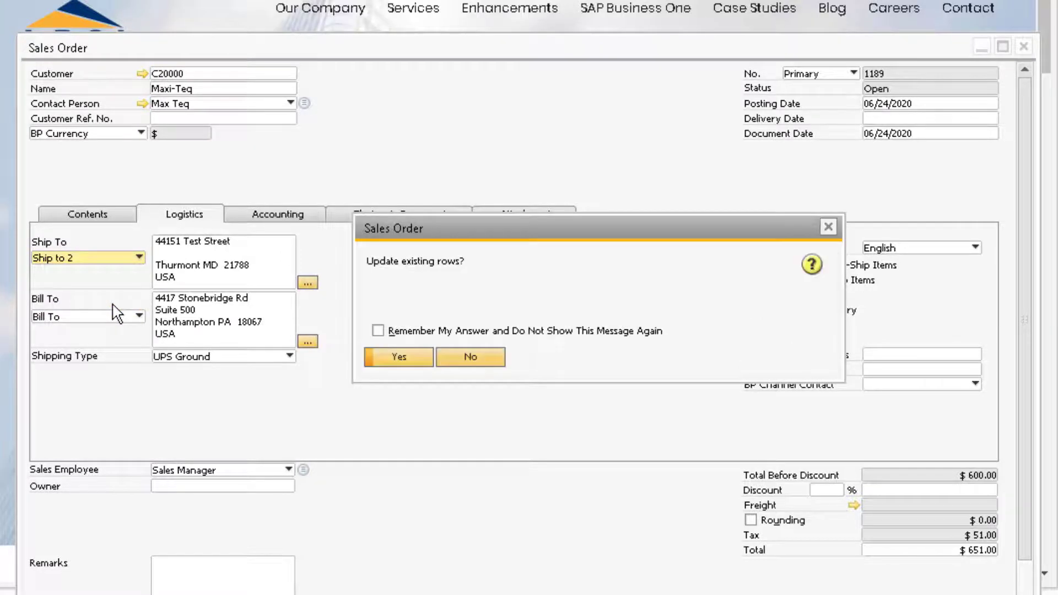
{"action": "left_click", "coordinate": [407, 361]}
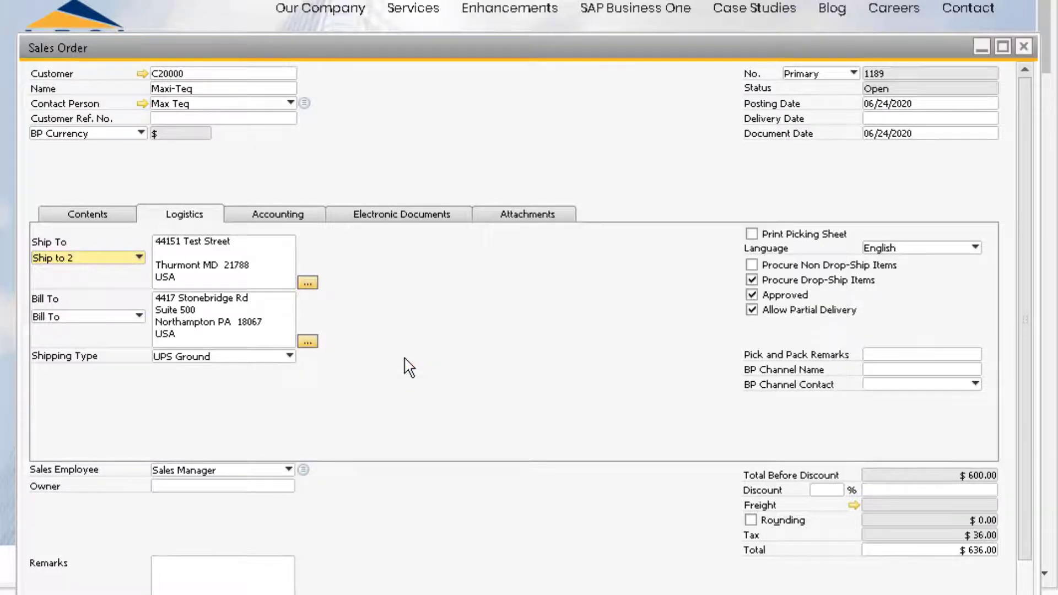
{"action": "left_click", "coordinate": [104, 216]}
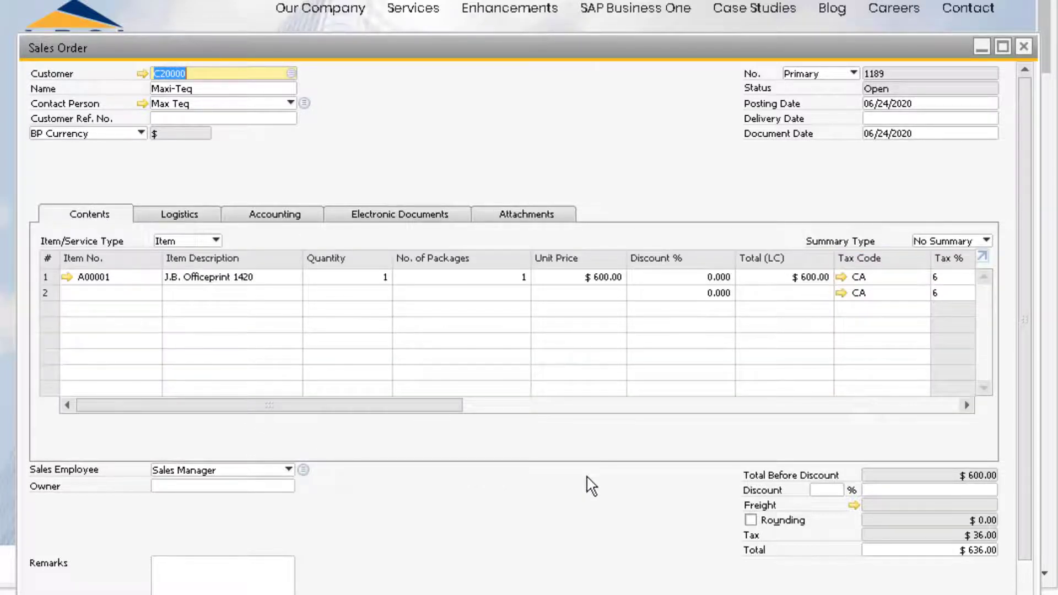
Step: Switch the ship-to to the Maryland address so rows take tax code BM
{"action": "left_click", "coordinate": [186, 213]}
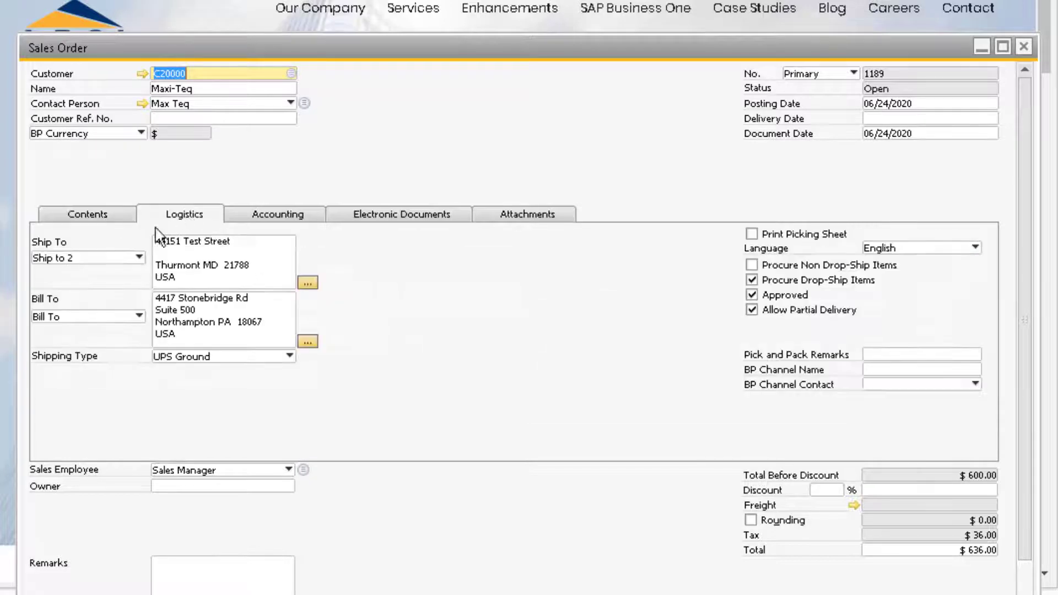
{"action": "left_click", "coordinate": [102, 259]}
{"action": "left_click", "coordinate": [82, 289]}
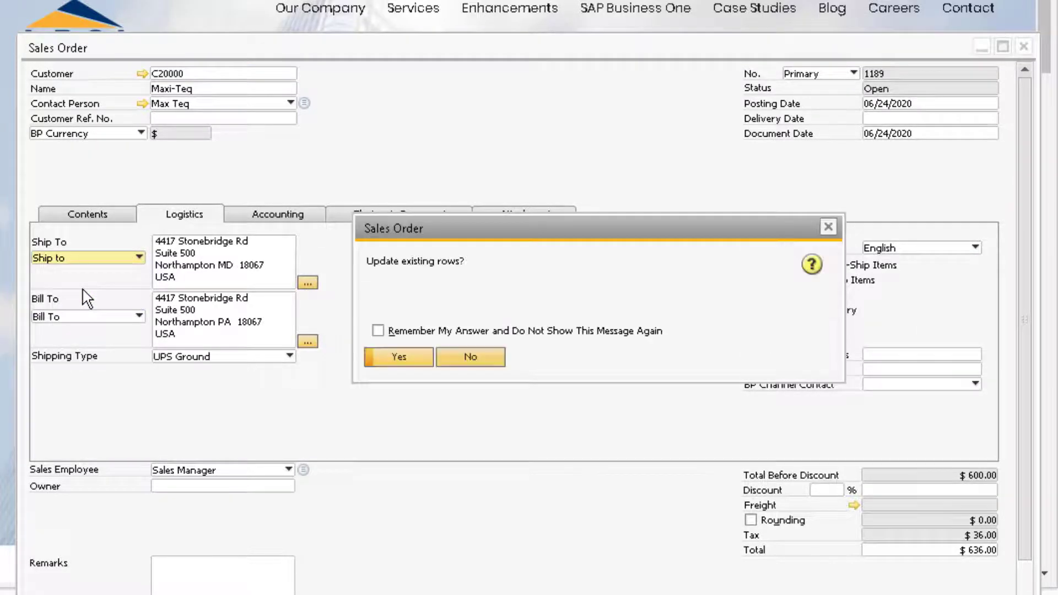
{"action": "left_click", "coordinate": [400, 358]}
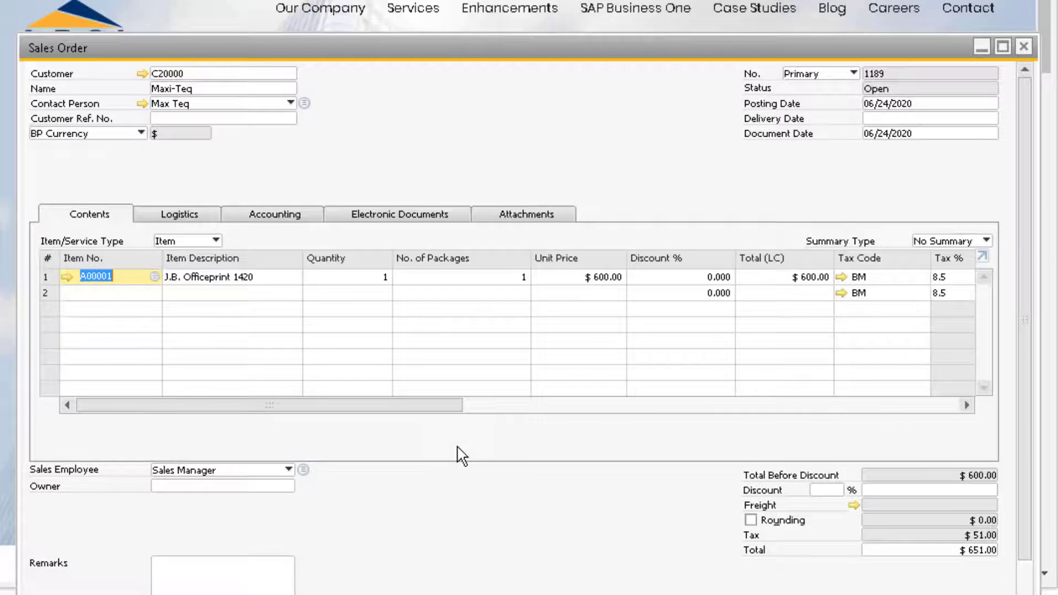
Step: Open the jurisdiction distribution of the line's $51.00 tax amount
{"action": "left_click_drag", "start_coordinate": [414, 407], "coordinate": [549, 412]}
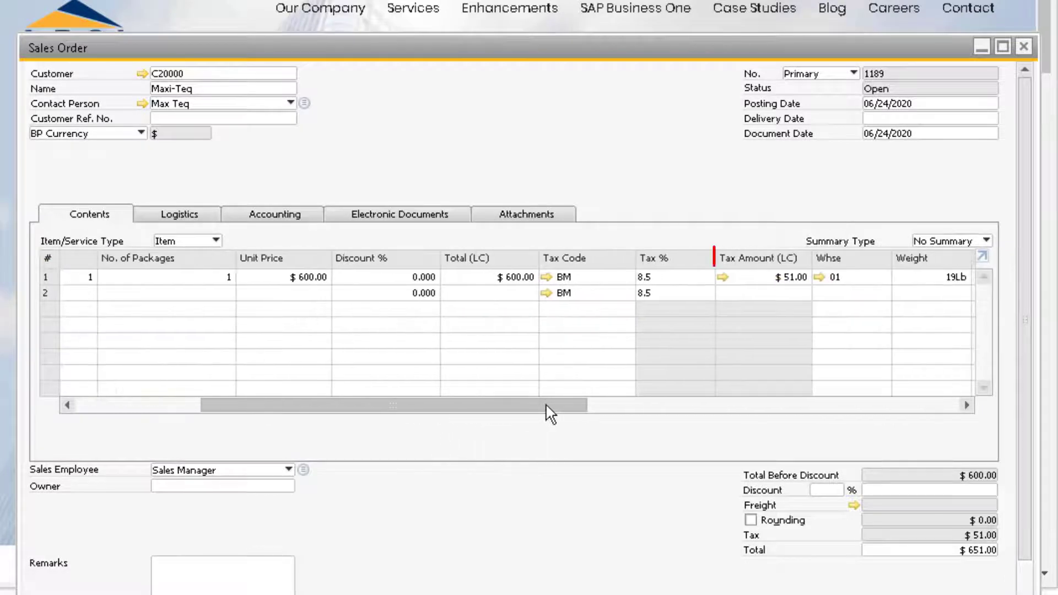
{"action": "left_click", "coordinate": [723, 278]}
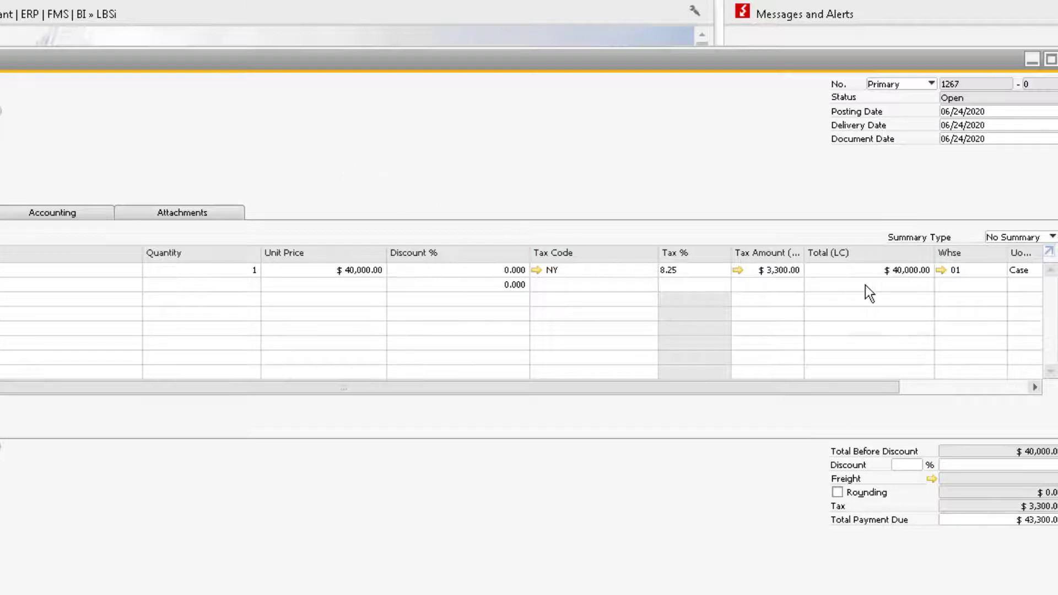
Step: Open the General Warehouse setup to check its NY tax code
{"action": "left_click", "coordinate": [941, 271]}
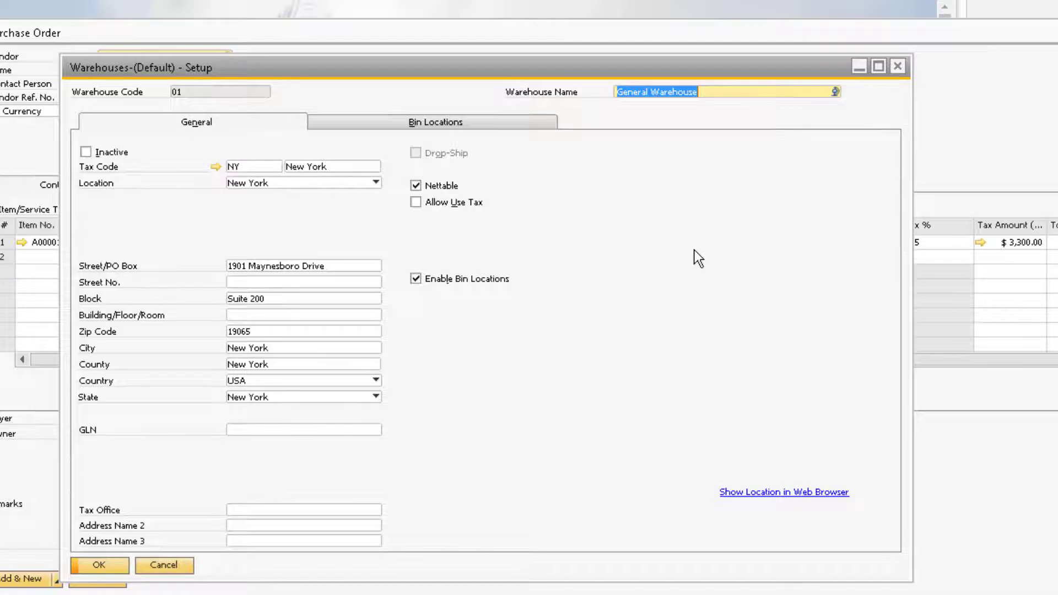
Step: Set the State amount to 1500 in the line's tax distribution and apply it
{"action": "left_click", "coordinate": [898, 66]}
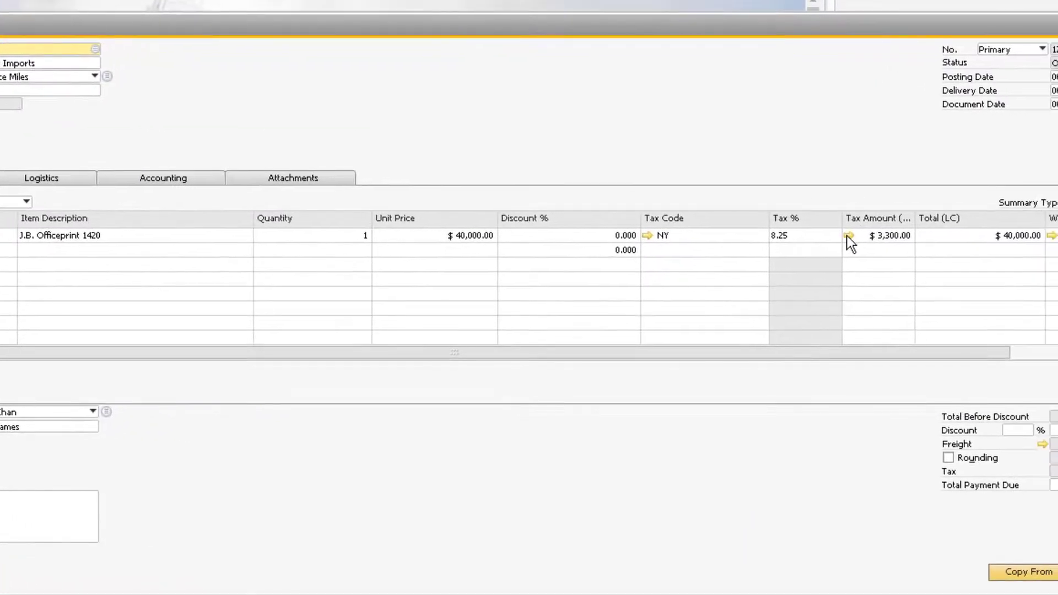
{"action": "left_click", "coordinate": [848, 235]}
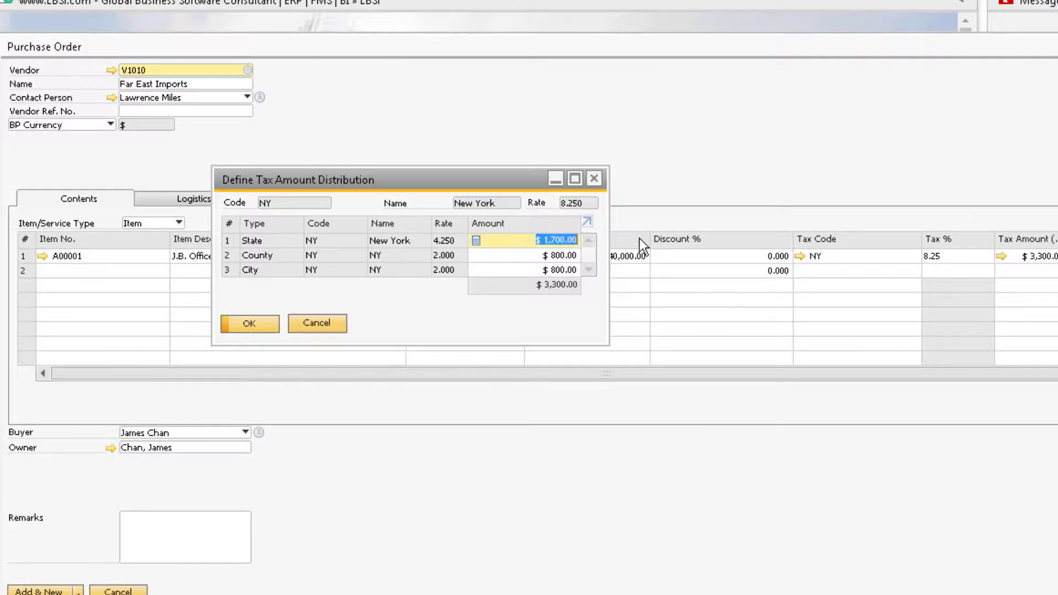
{"action": "type", "text": "1500"}
{"action": "key", "text": "Tab"}
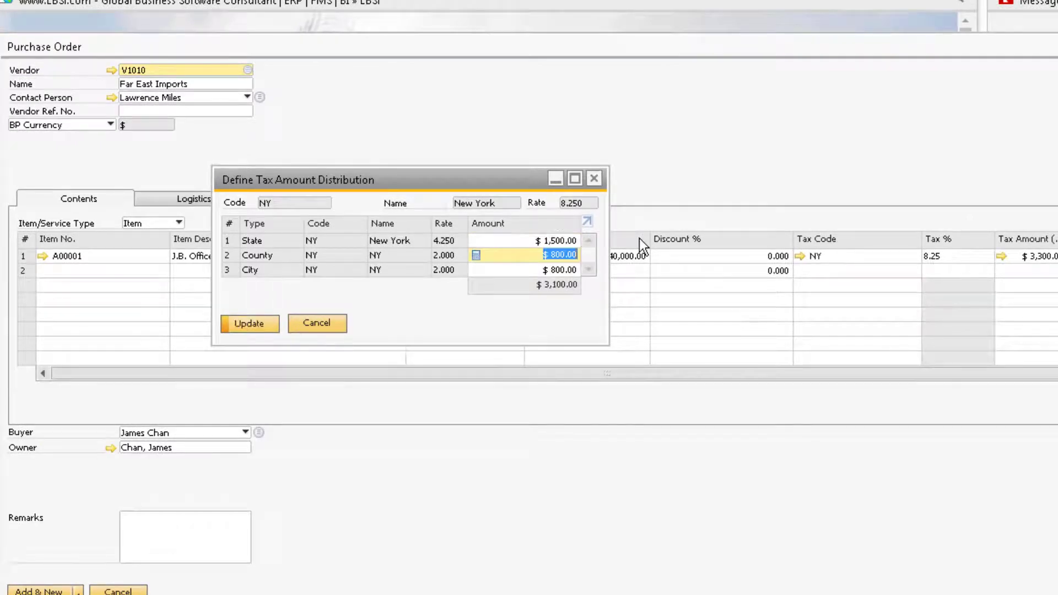
{"action": "left_click", "coordinate": [253, 327]}
{"action": "left_click", "coordinate": [253, 325]}
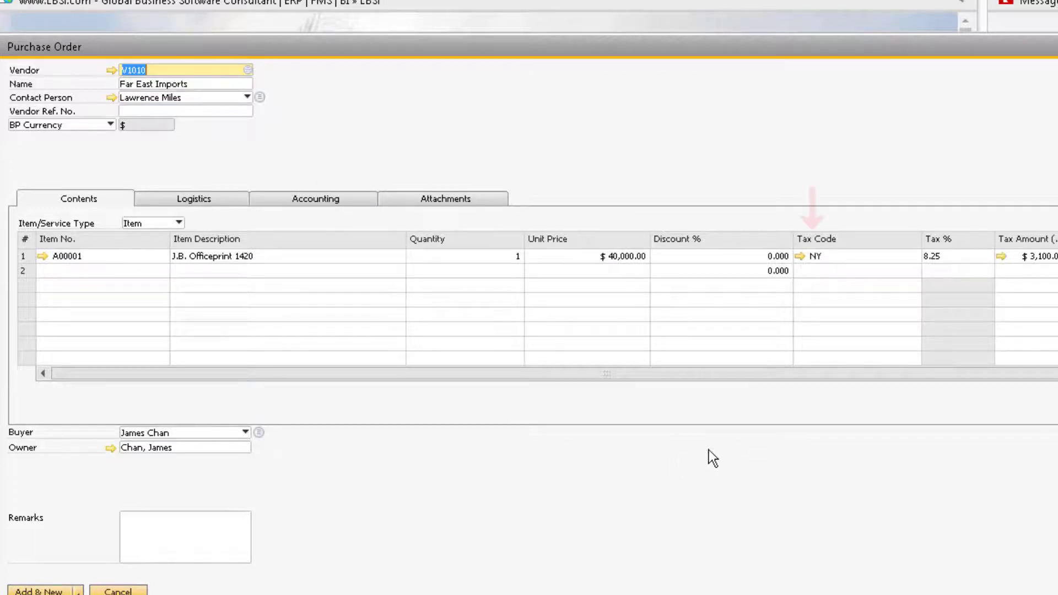
Step: Replace row 1's NY tax code with BM
{"action": "left_click", "coordinate": [843, 258]}
{"action": "key", "text": "BackSpace"}
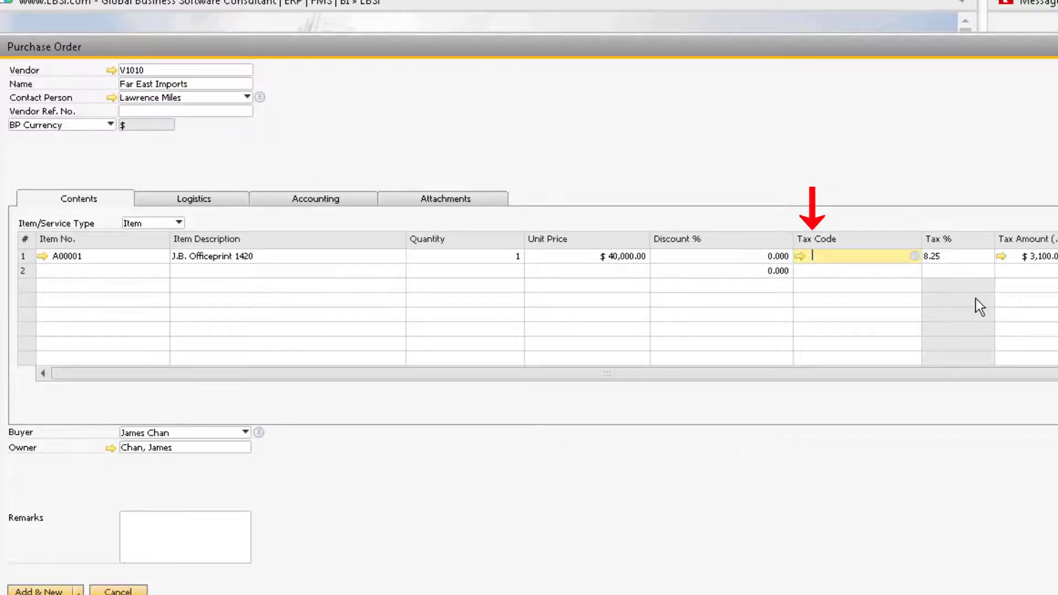
{"action": "type", "text": "BM"}
{"action": "key", "text": "Tab"}
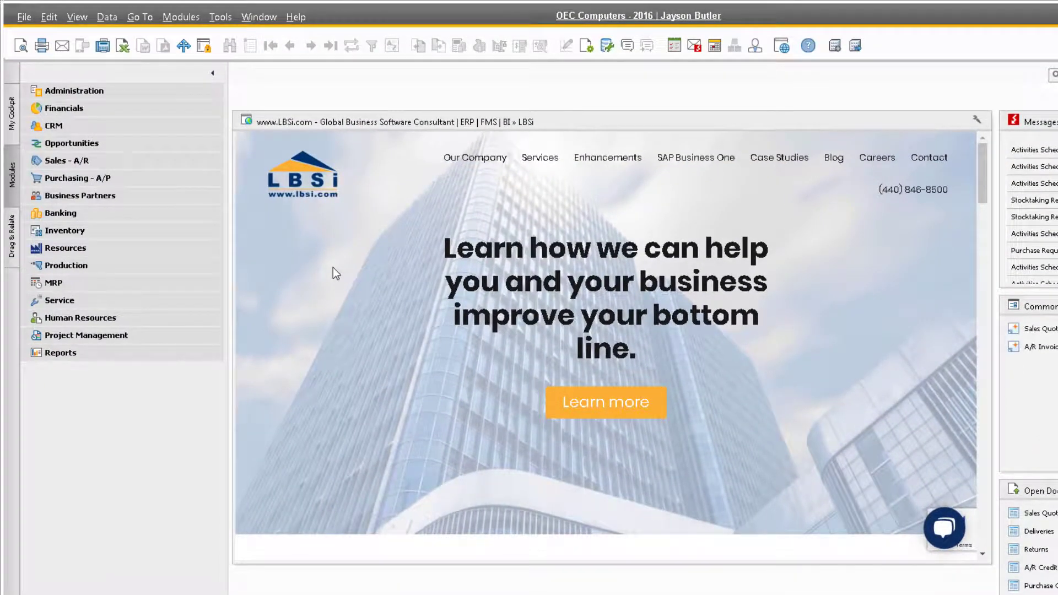
Step: Open Tax Report from Financials > Financial Reports > Accounting > Tax in Modules
{"action": "left_click", "coordinate": [100, 107]}
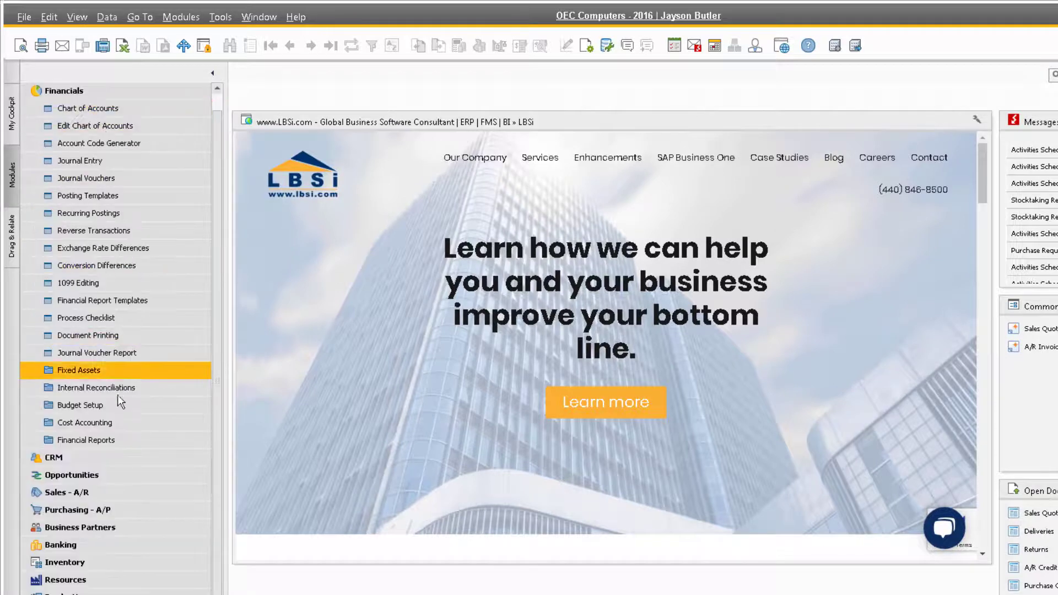
{"action": "left_click", "coordinate": [111, 438]}
{"action": "scroll", "coordinate": [120, 395], "scroll_direction": "down", "scroll_amount": 5}
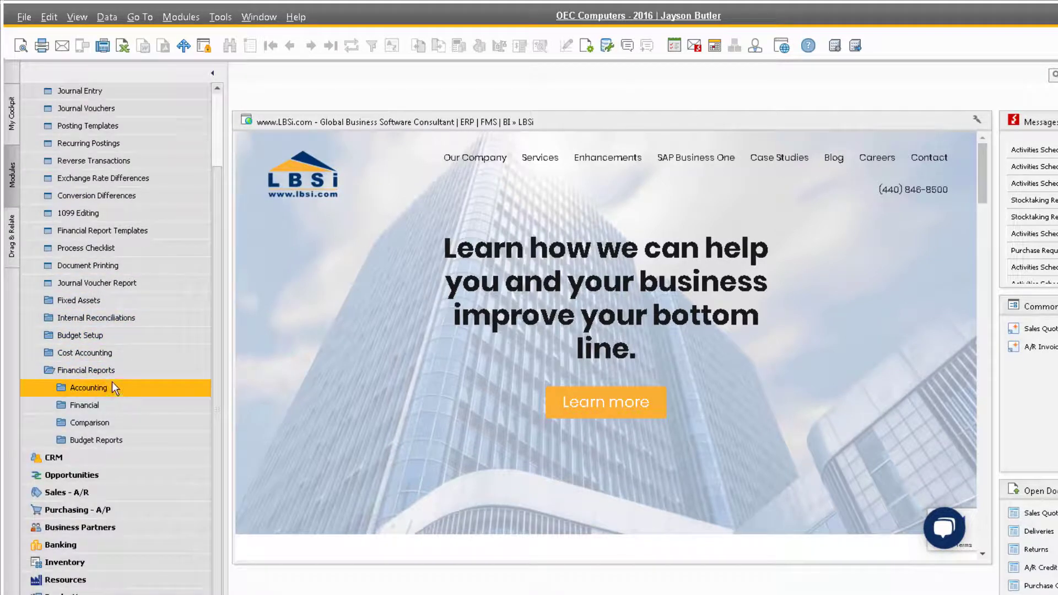
{"action": "left_click", "coordinate": [104, 387]}
{"action": "scroll", "coordinate": [149, 407], "scroll_direction": "down", "scroll_amount": 1}
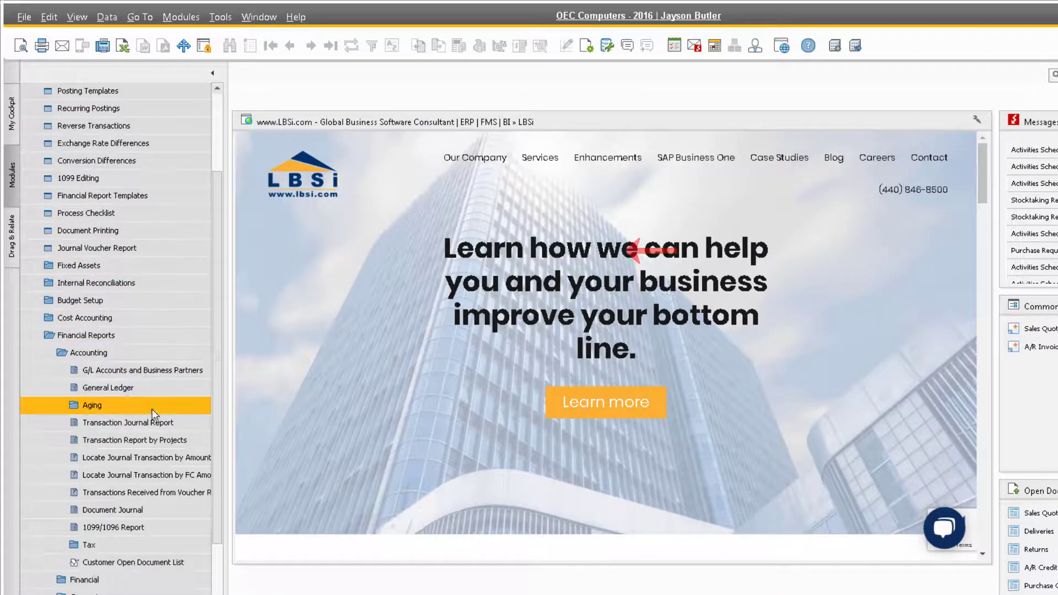
{"action": "left_click", "coordinate": [133, 544]}
{"action": "left_click", "coordinate": [137, 562]}
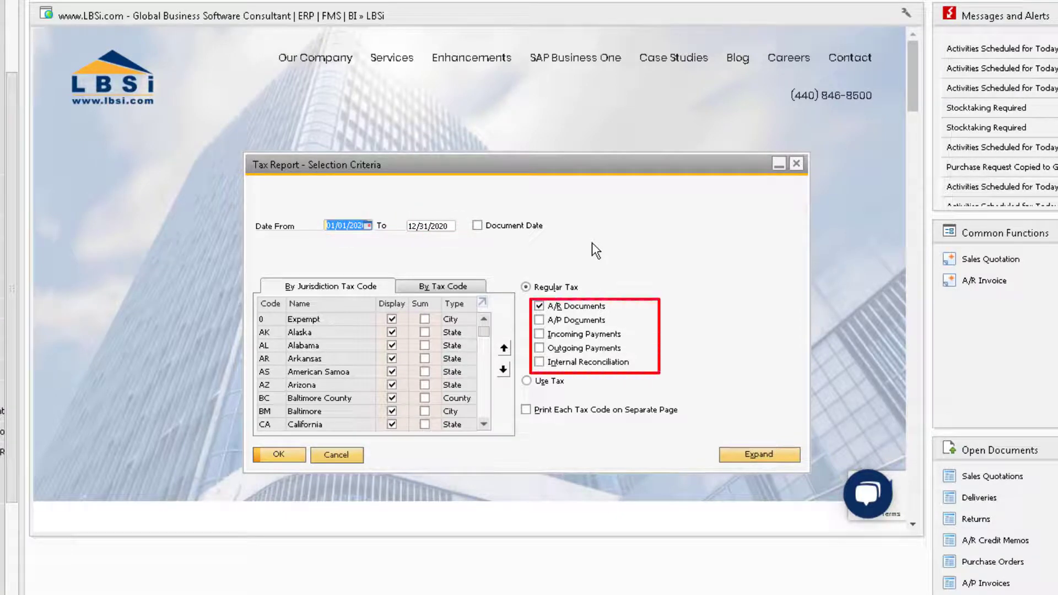
{"action": "left_click", "coordinate": [450, 287]}
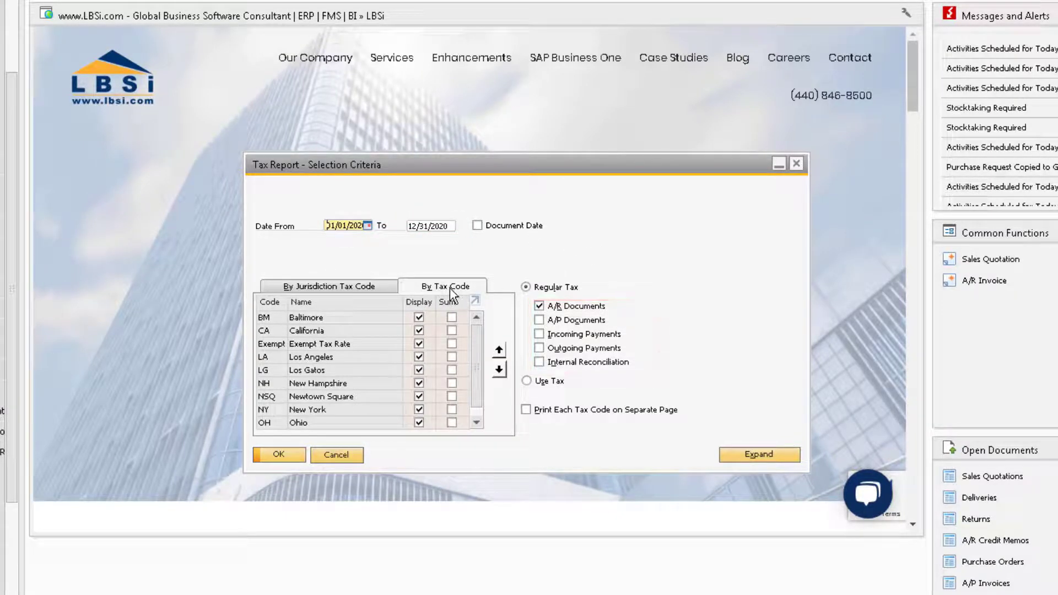
{"action": "left_click", "coordinate": [368, 288]}
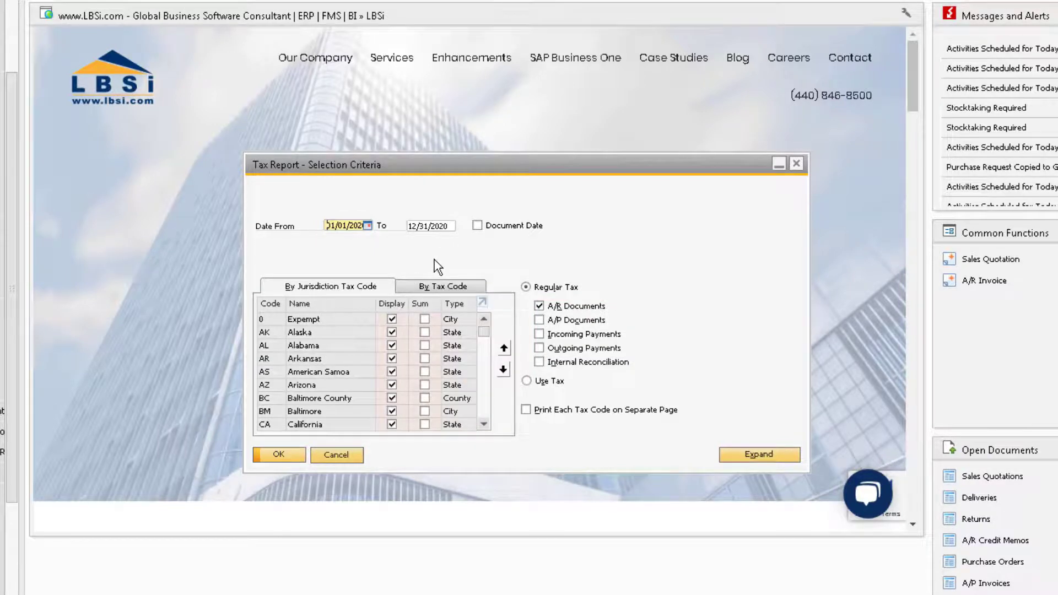
{"action": "left_click", "coordinate": [284, 455]}
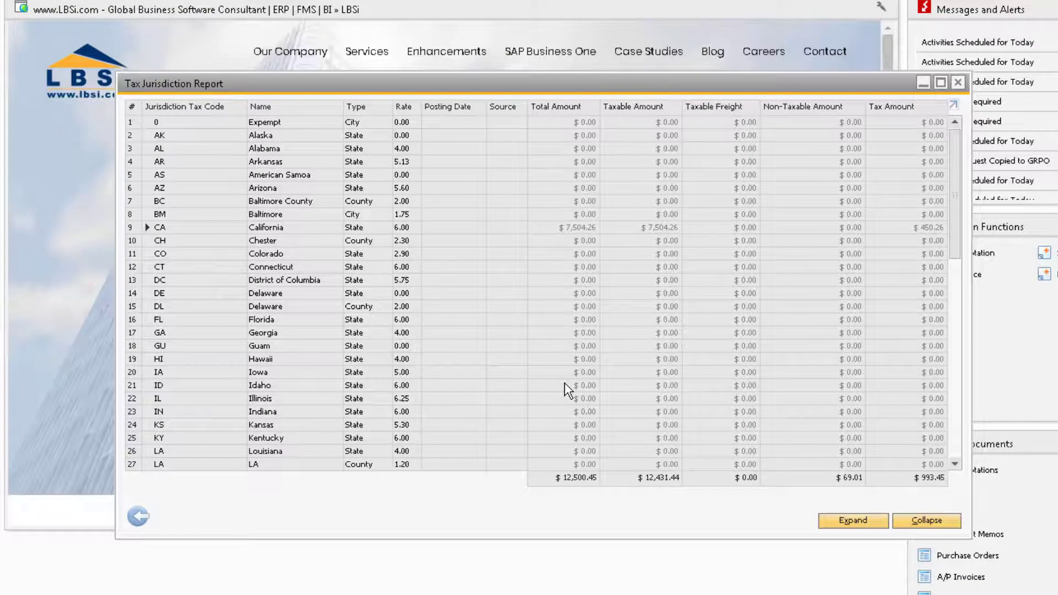
Step: Expand California in the Tax Jurisdiction Report and open A/R invoice 1058
{"action": "left_click", "coordinate": [148, 227]}
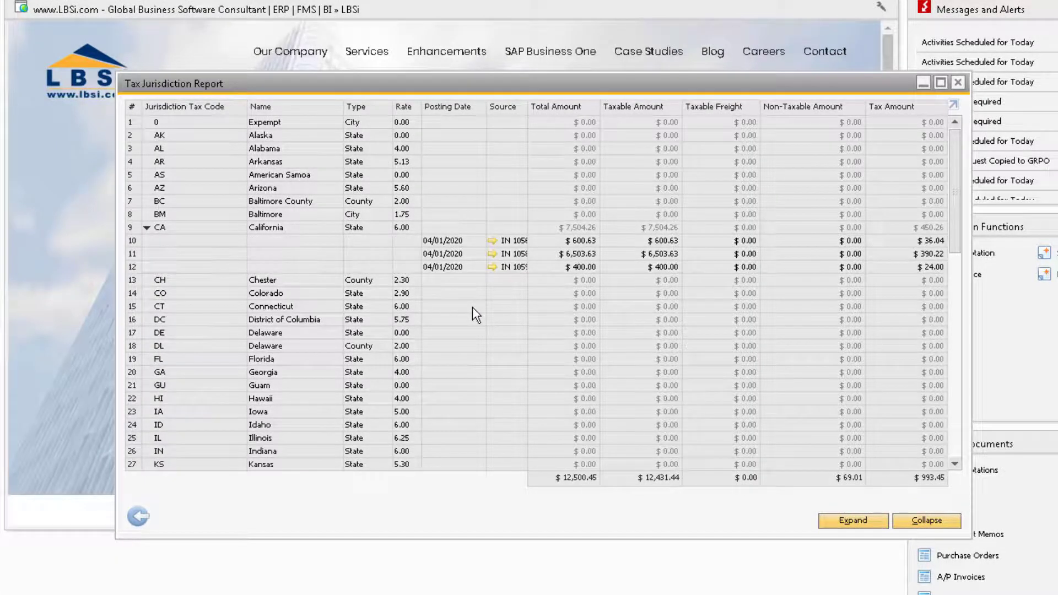
{"action": "left_click", "coordinate": [492, 253]}
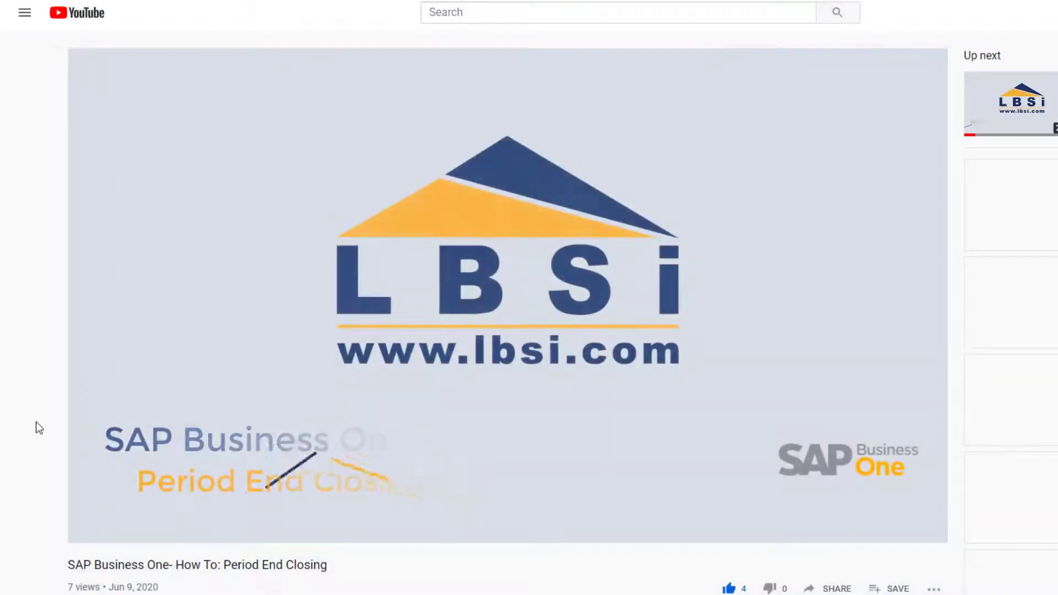
Step: Go to the LBSi YouTube channel and show the next batch of uploaded videos
{"action": "scroll", "coordinate": [35, 425], "scroll_direction": "down", "scroll_amount": 3}
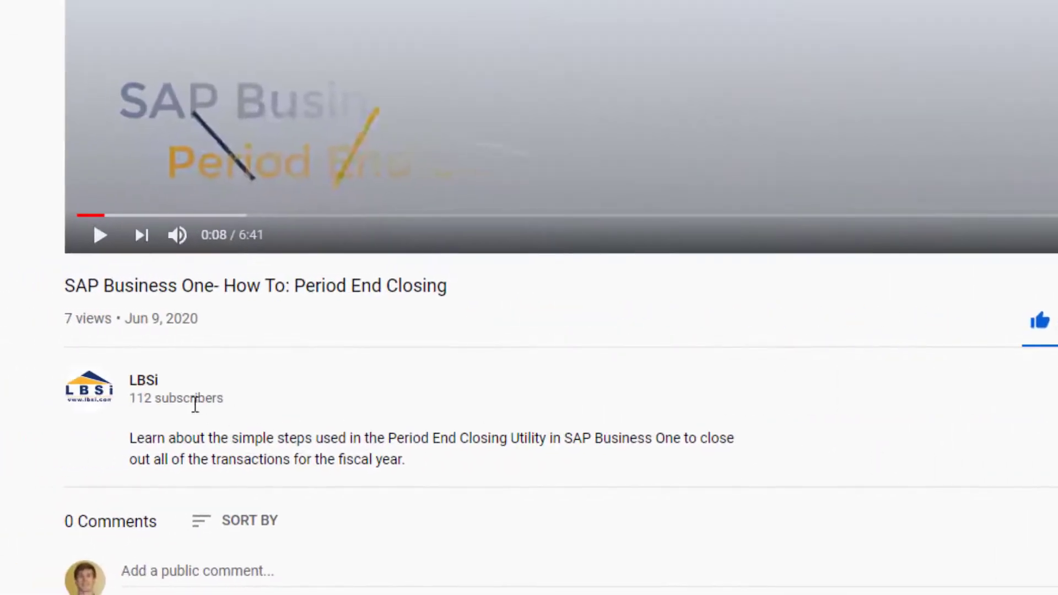
{"action": "left_click", "coordinate": [83, 404]}
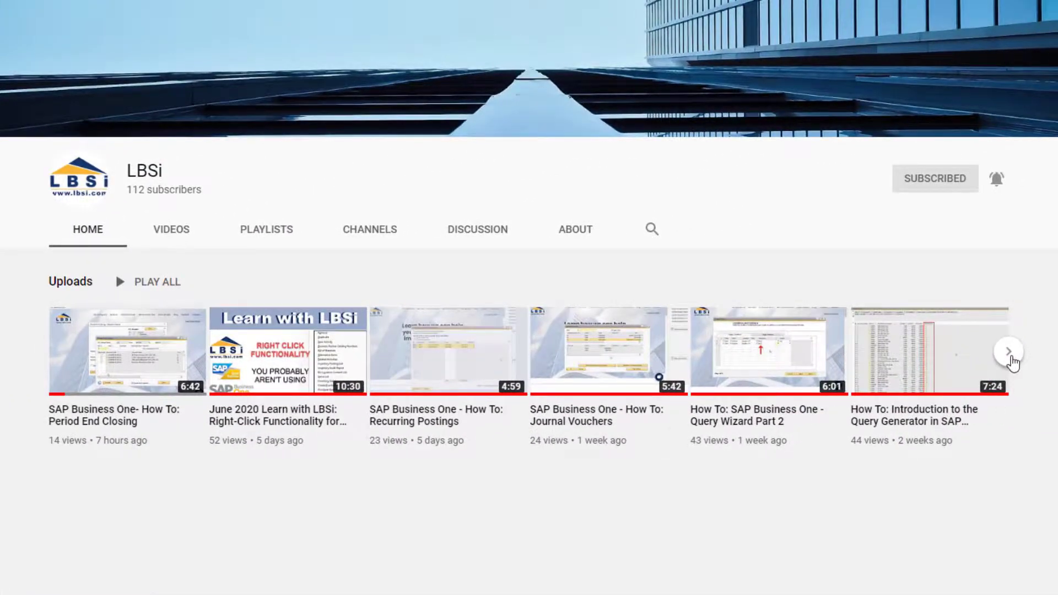
{"action": "left_click", "coordinate": [1011, 358]}
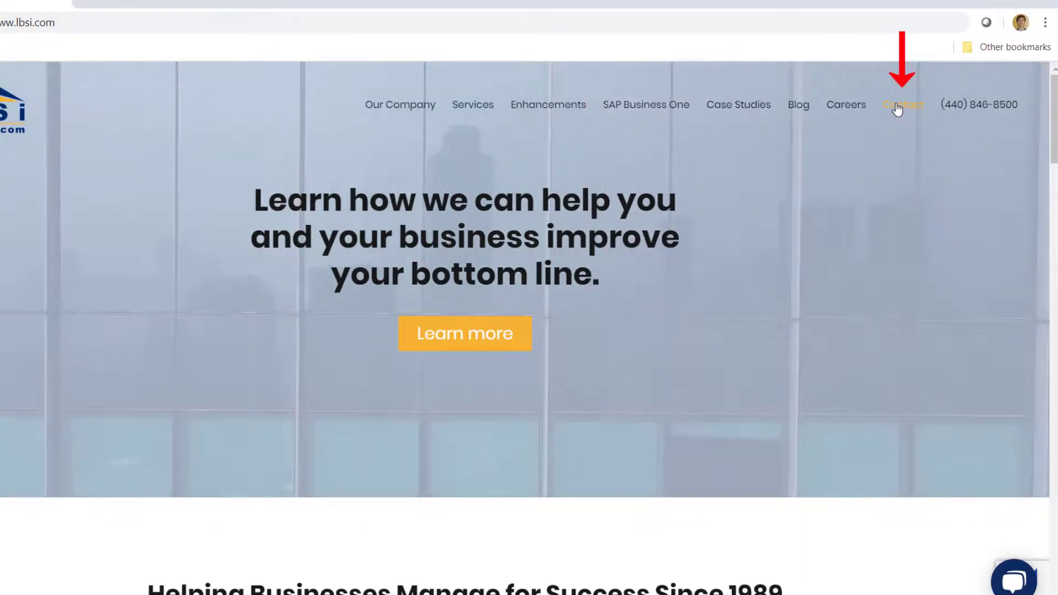
Step: Open LBSi's Contact Us page and scroll down to its enquiry form
{"action": "left_click", "coordinate": [897, 107]}
{"action": "scroll", "coordinate": [897, 108], "scroll_direction": "down", "scroll_amount": 1}
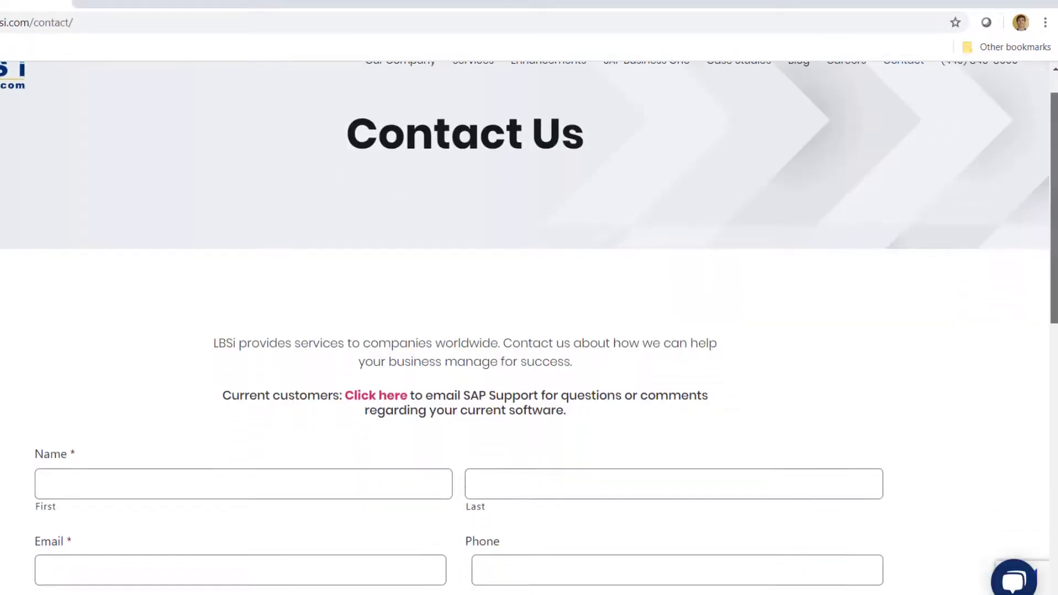